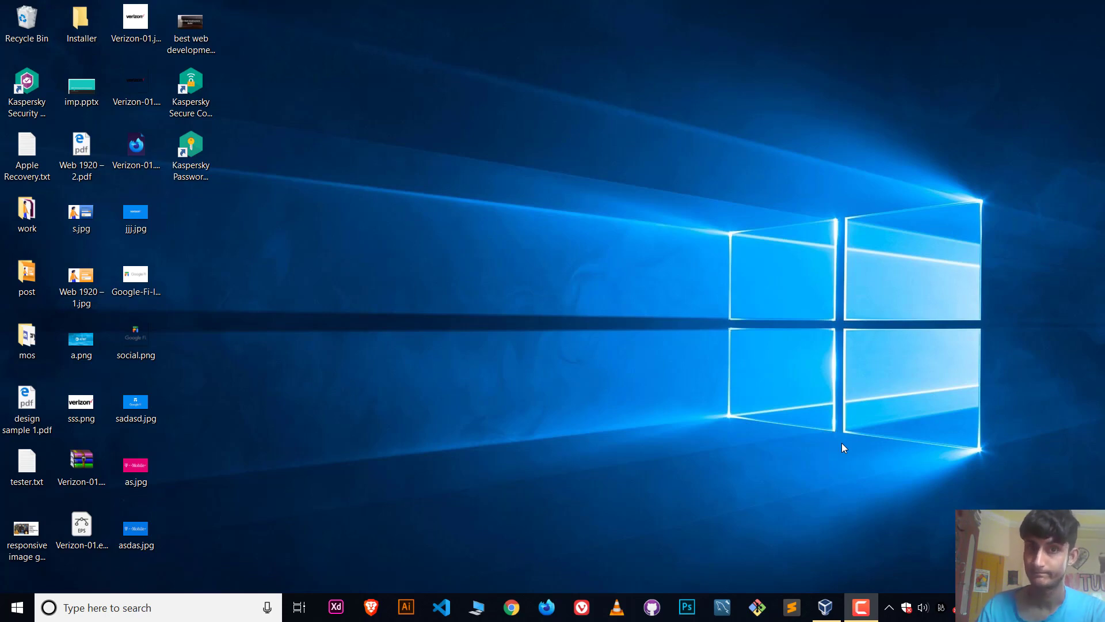
- Open VirtualBox and start a new virtual machine named Kali Linux with the type Linux
left_click(825, 607)
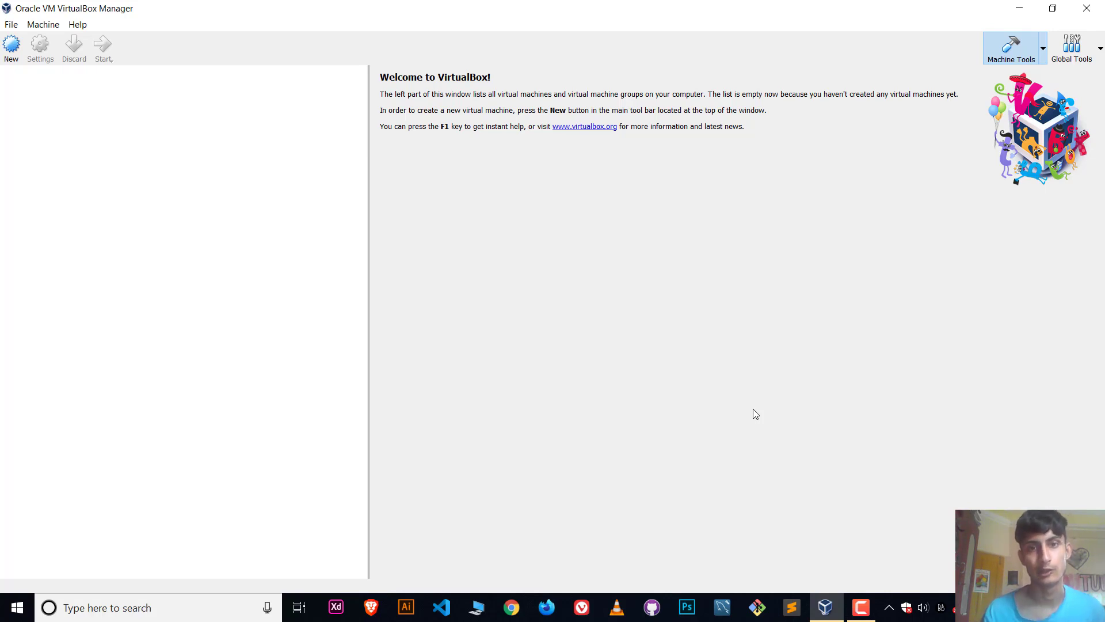
left_click(16, 51)
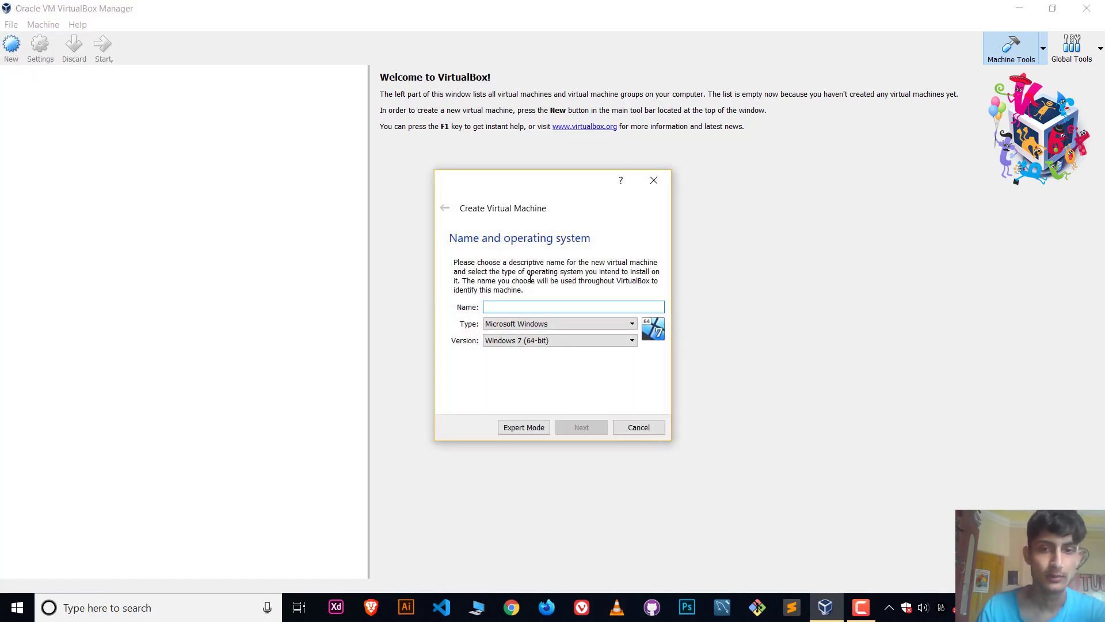
type("Kali Linux")
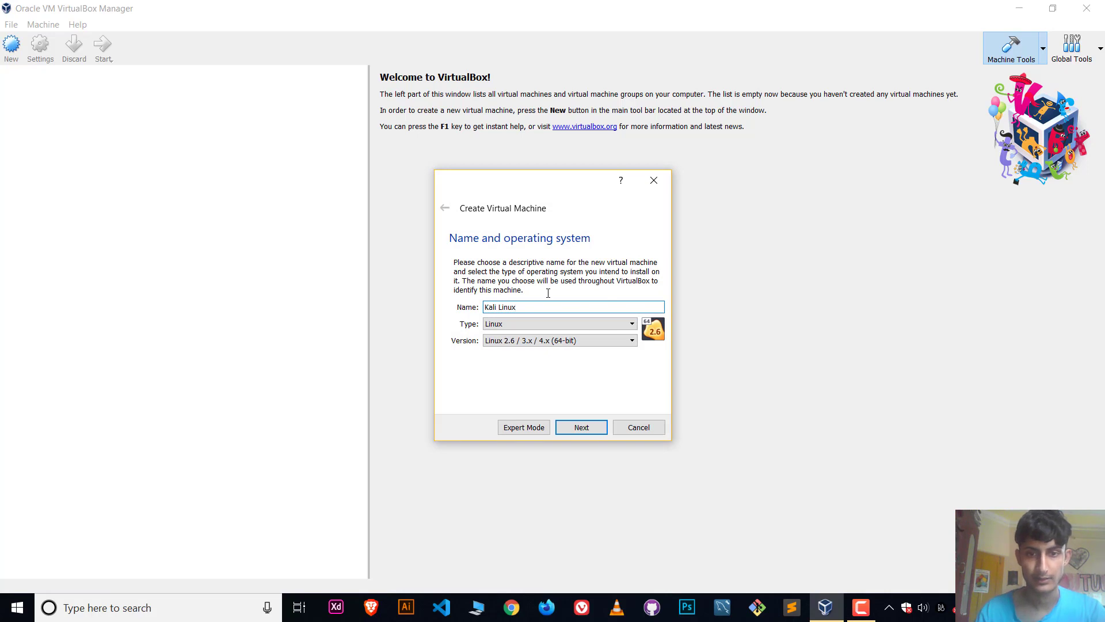
left_click(499, 328)
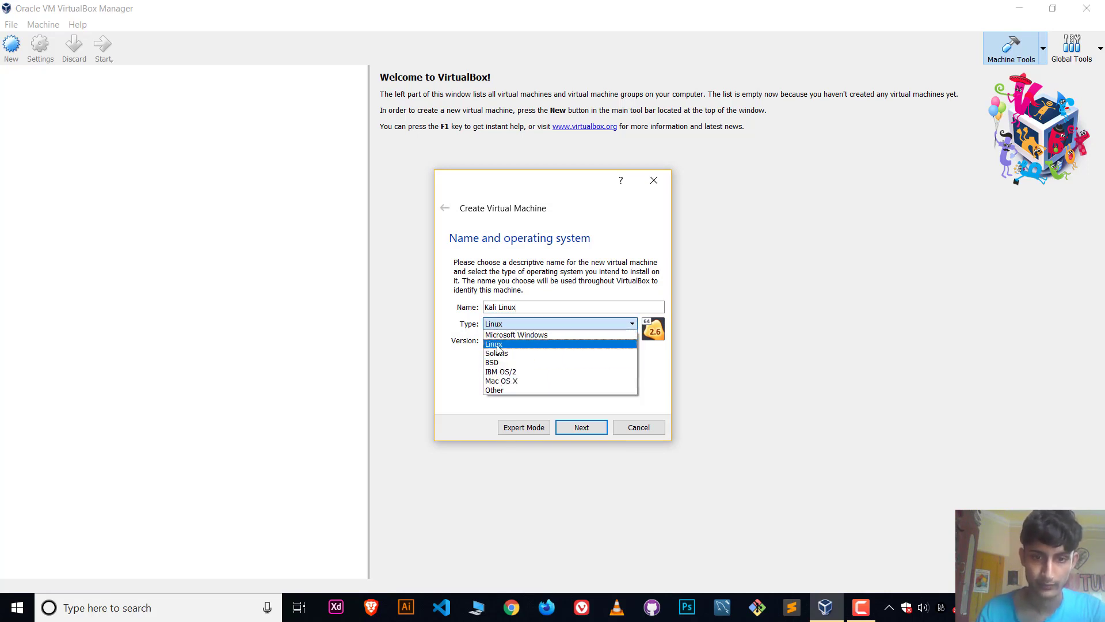
left_click(497, 345)
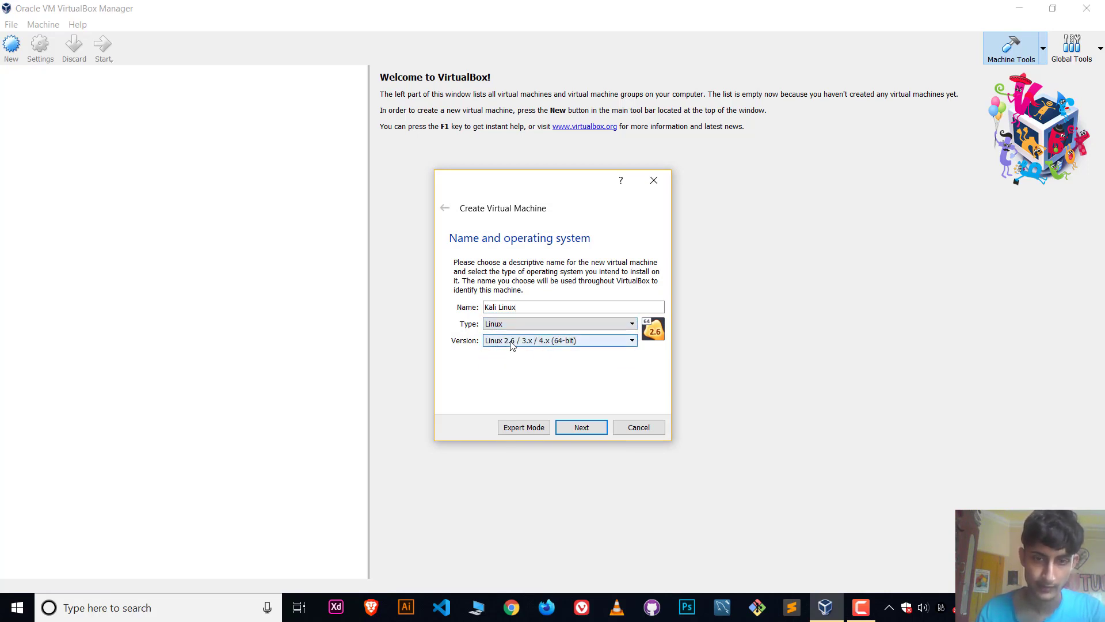
left_click(570, 341)
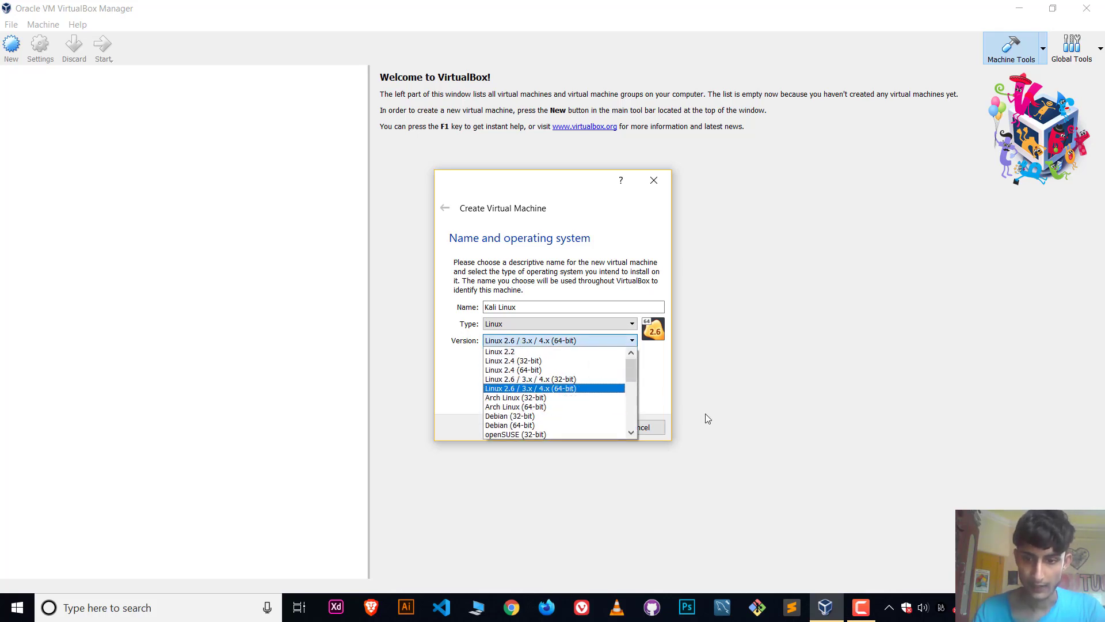
- Switch to File Explorer and check the linux folder under D Drive\OS on drive F: for the installer image
left_click(486, 605)
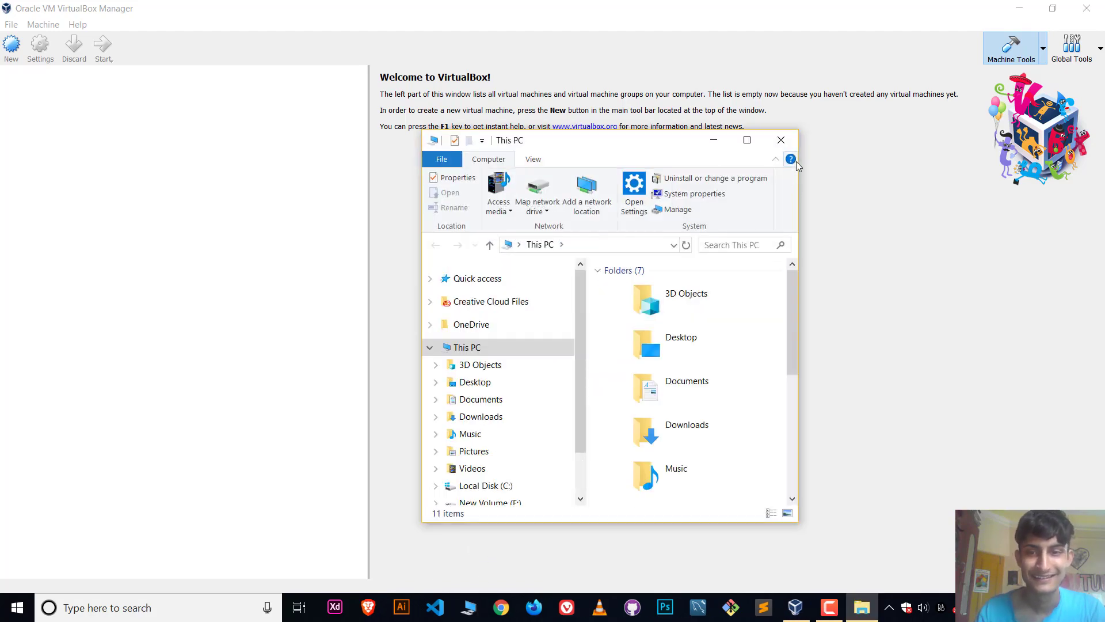
left_click(747, 139)
left_click(629, 272)
double_click(629, 271)
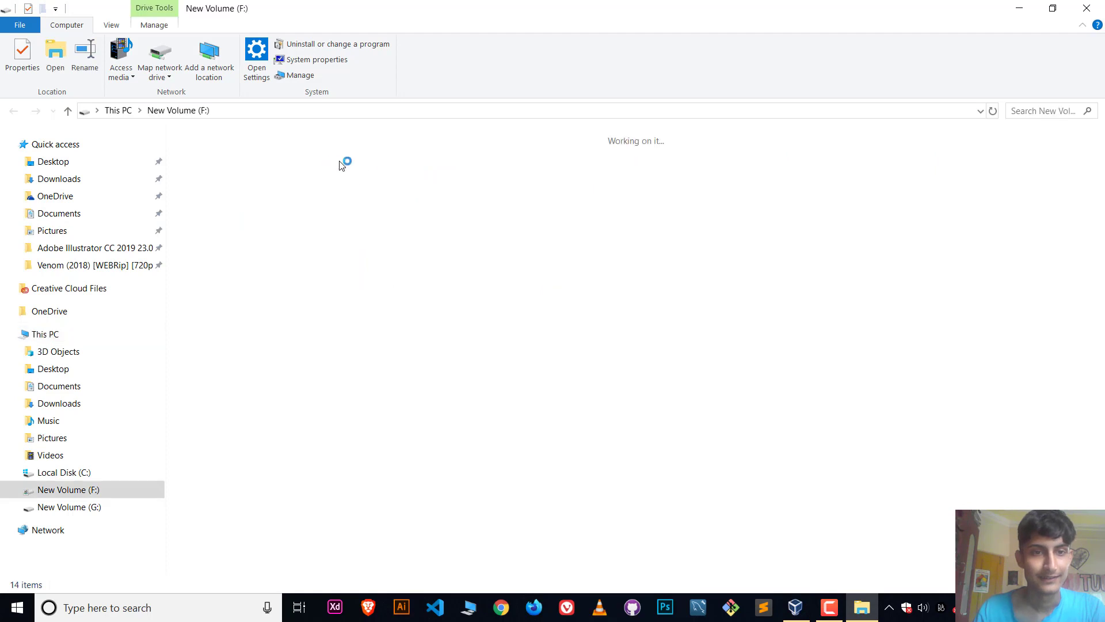
double_click(470, 159)
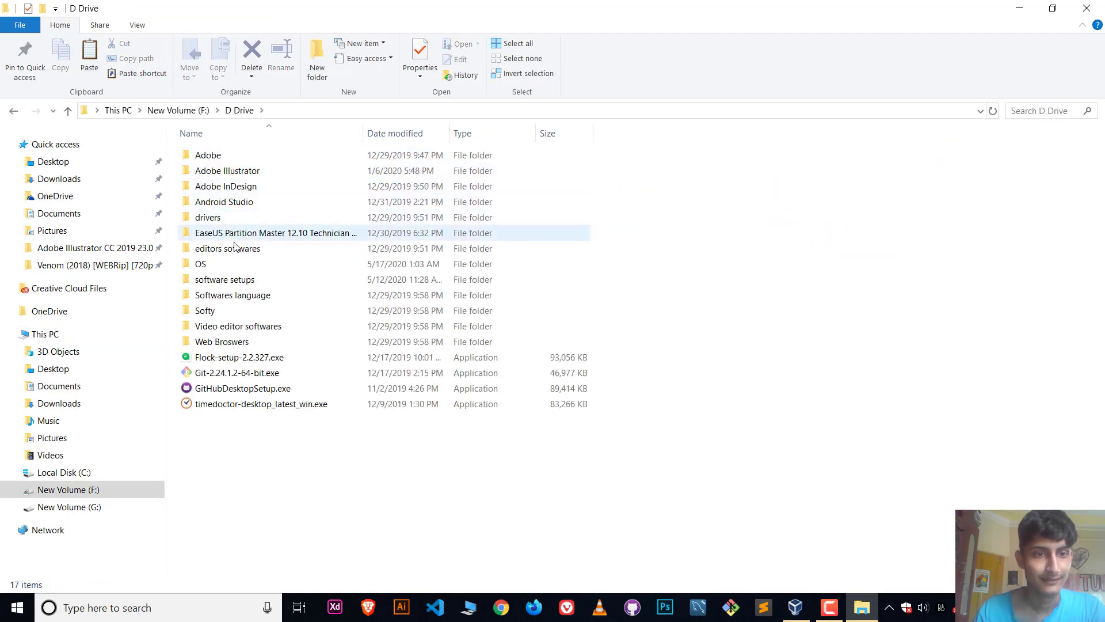
double_click(201, 264)
double_click(210, 157)
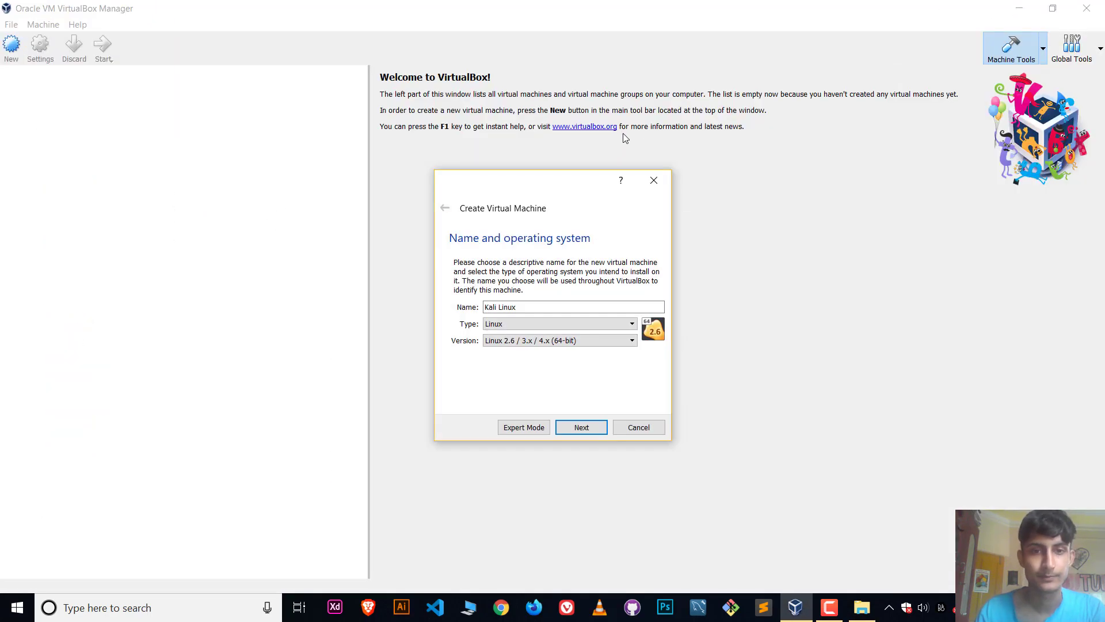
- Set the new virtual machine's version to Other Linux (32-bit)
left_click(531, 341)
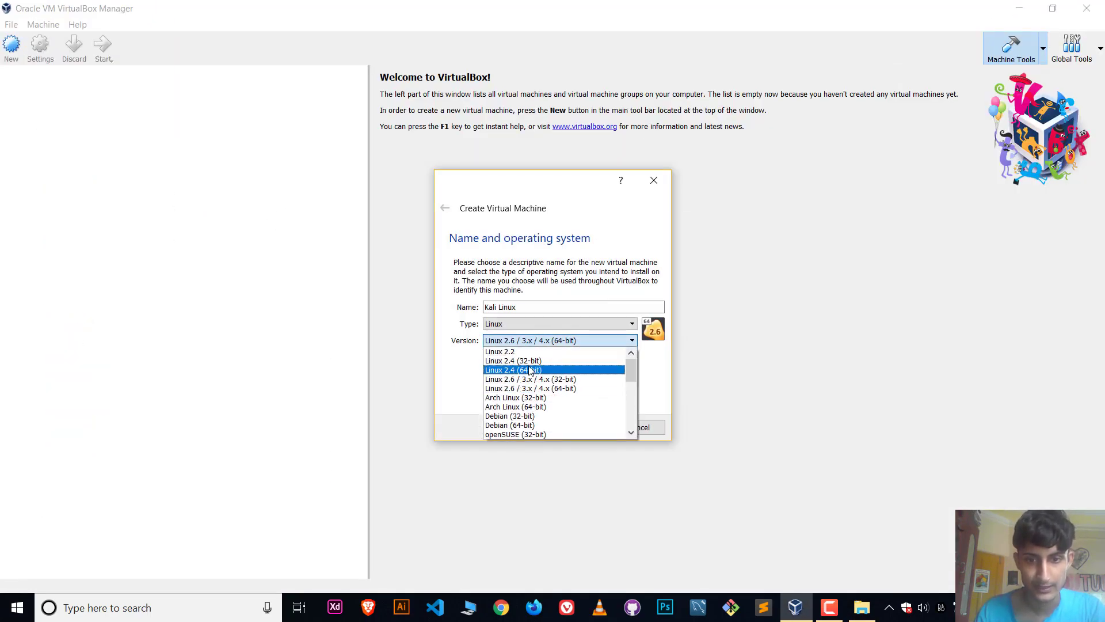
left_click(529, 360)
left_click(580, 343)
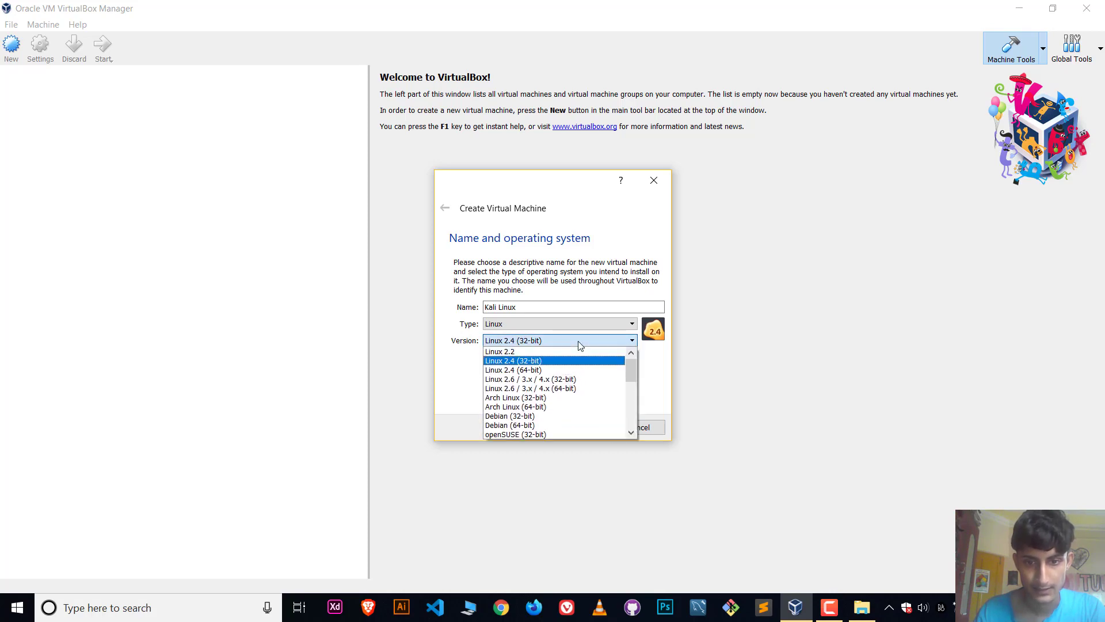
scroll(561, 428, "down", 6)
left_click(550, 428)
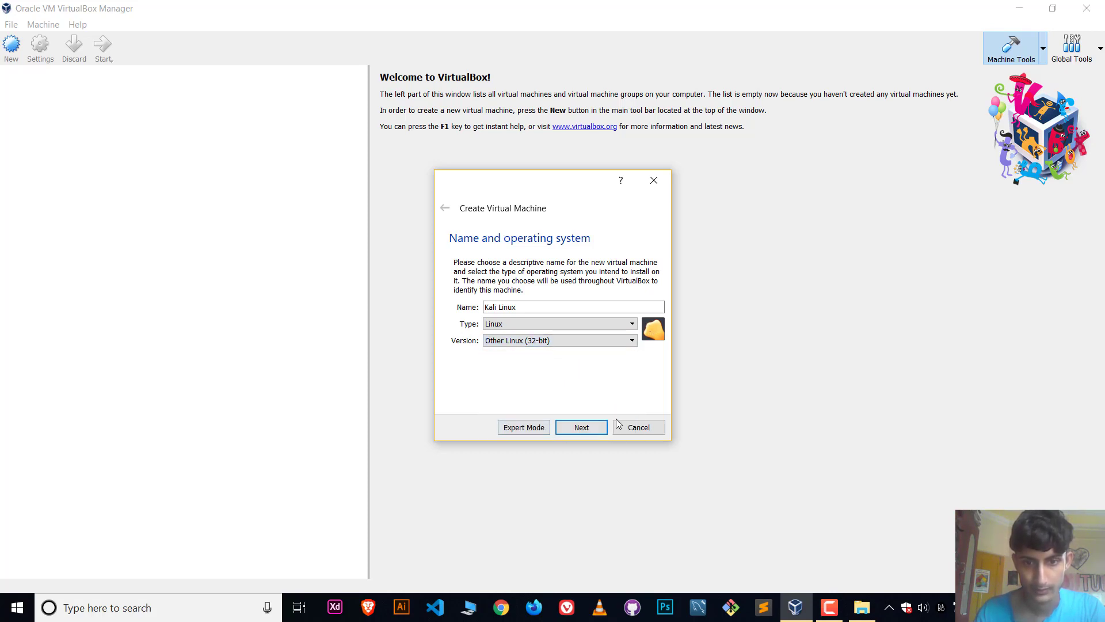
- Allocate 5838 MB of memory to the new virtual machine
left_click(596, 428)
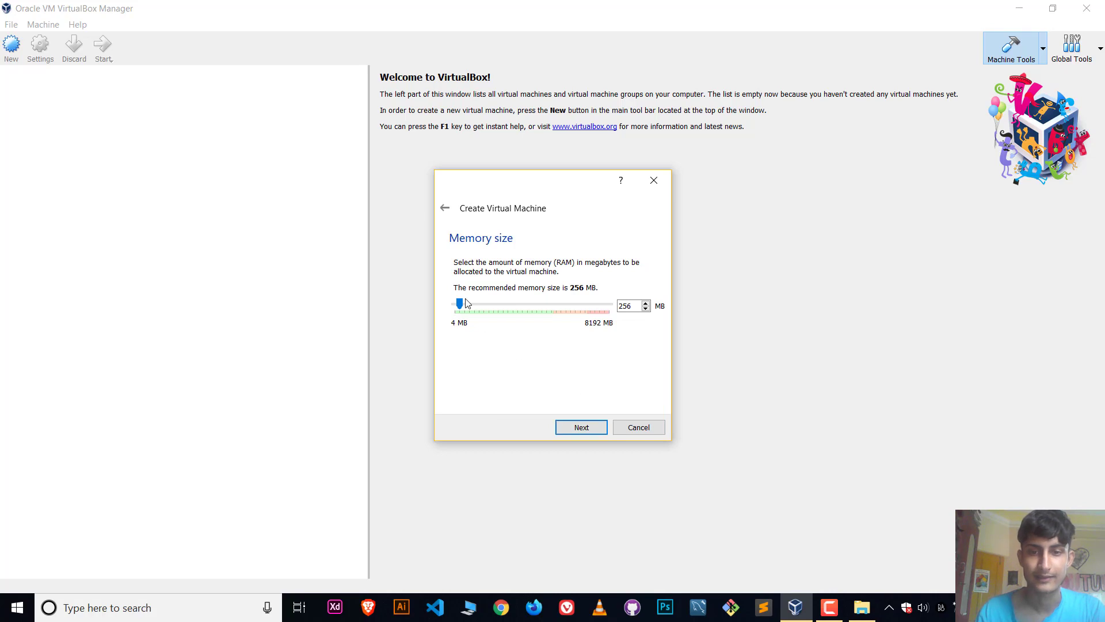
left_click_drag(460, 304, 566, 309)
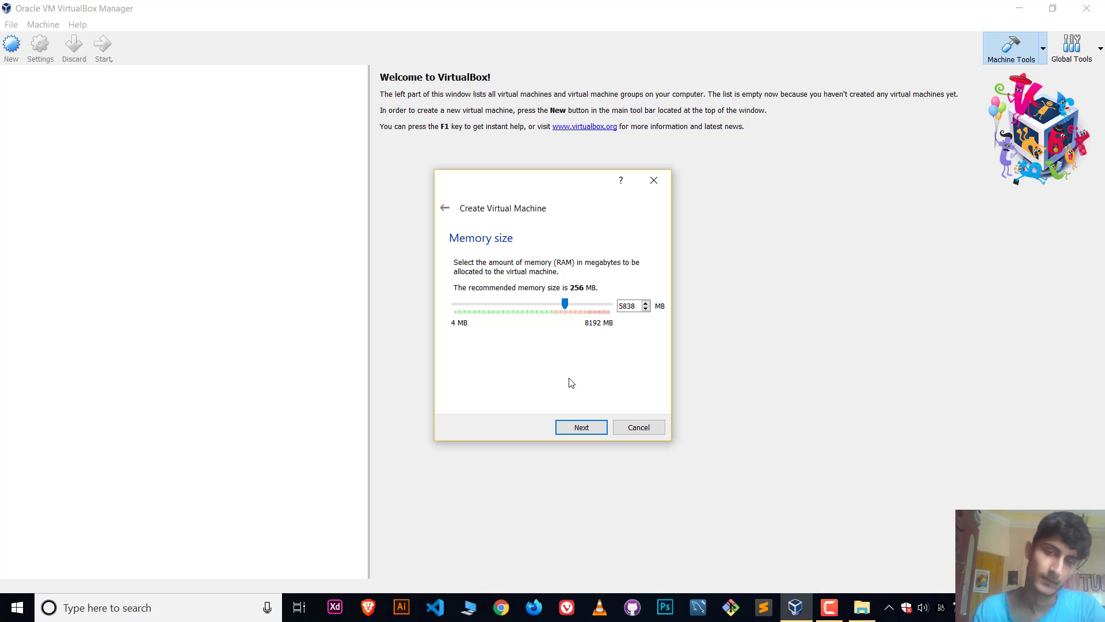
left_click(582, 428)
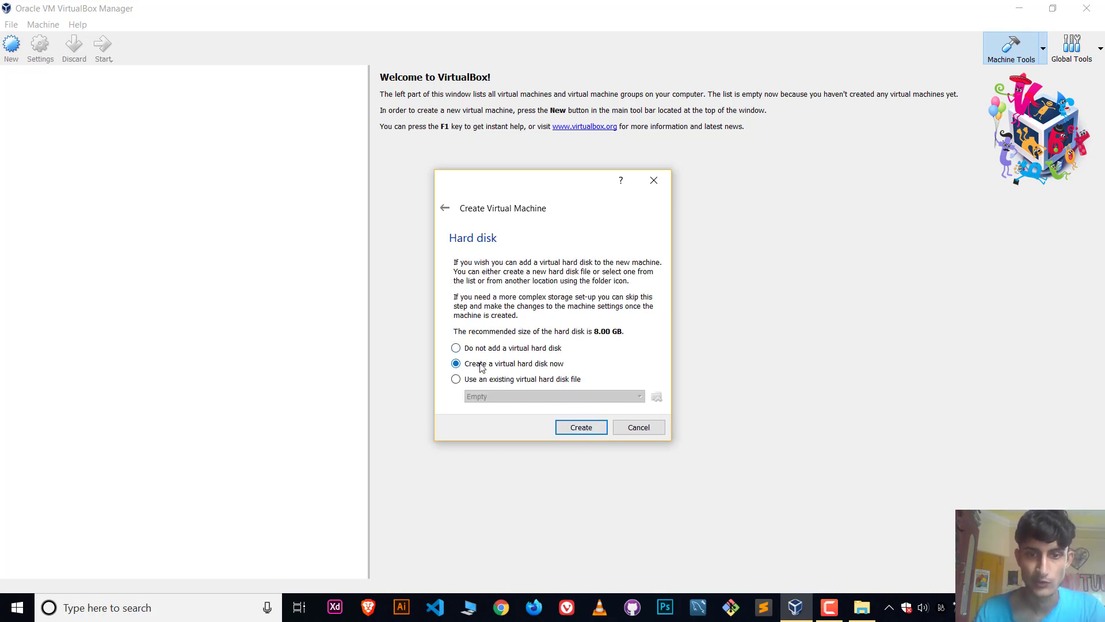
- Add a new virtual hard disk as a VDI (VirtualBox Disk Image) with fixed-size storage
left_click(581, 427)
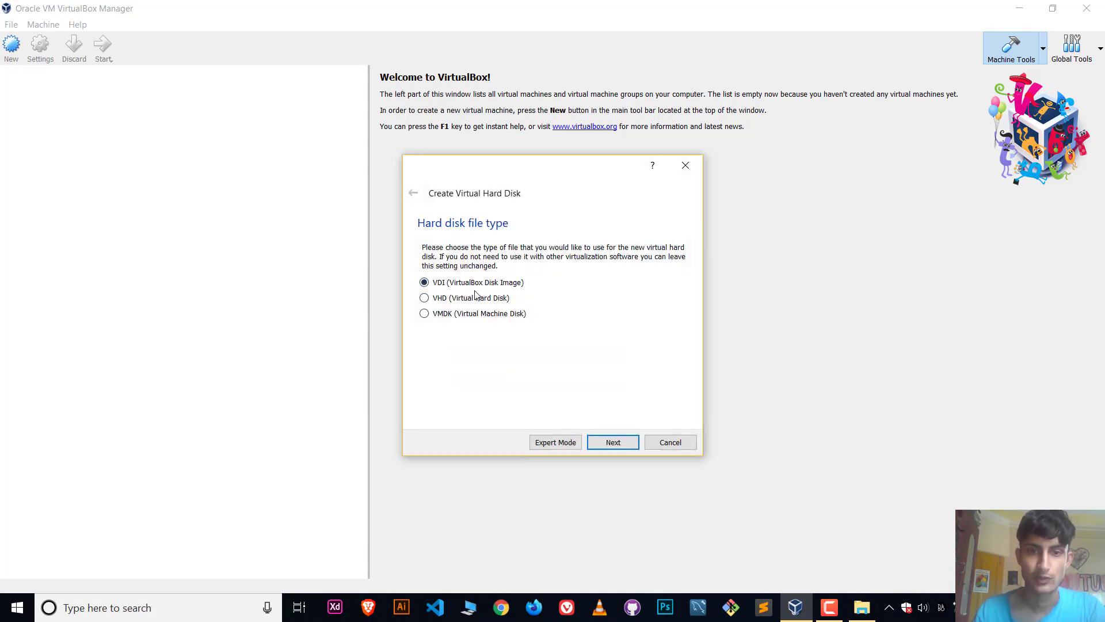
left_click(612, 442)
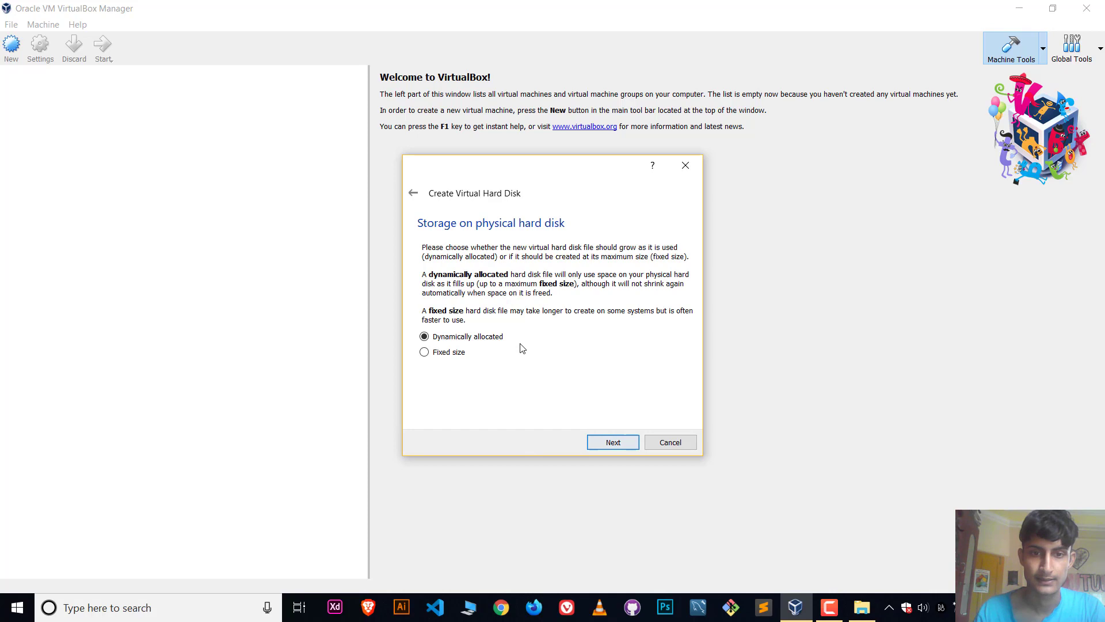
left_click(424, 352)
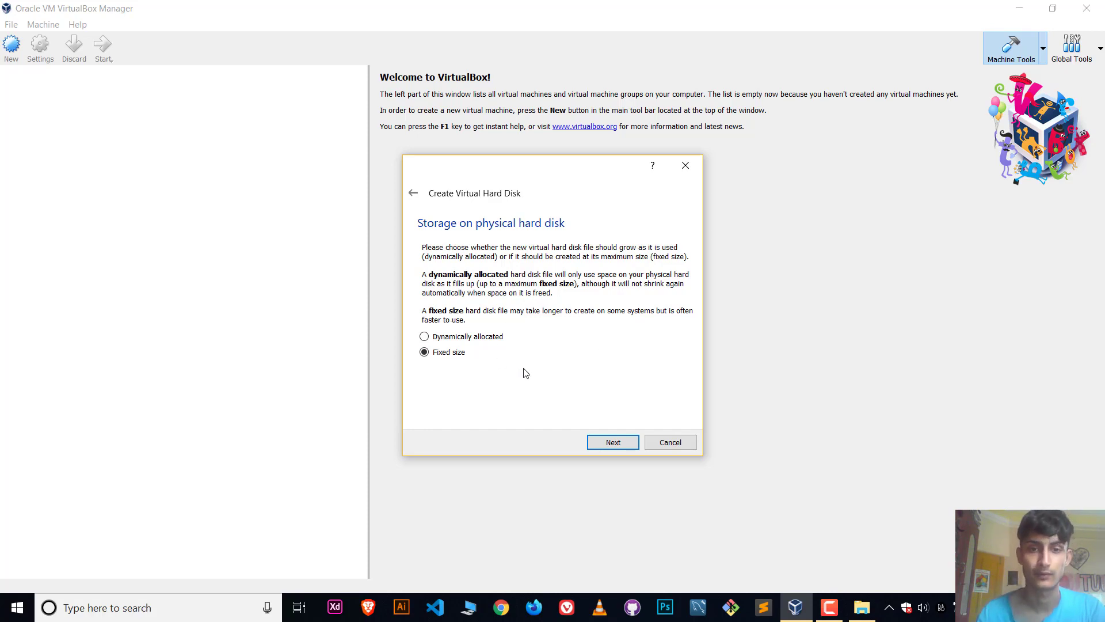
left_click(627, 436)
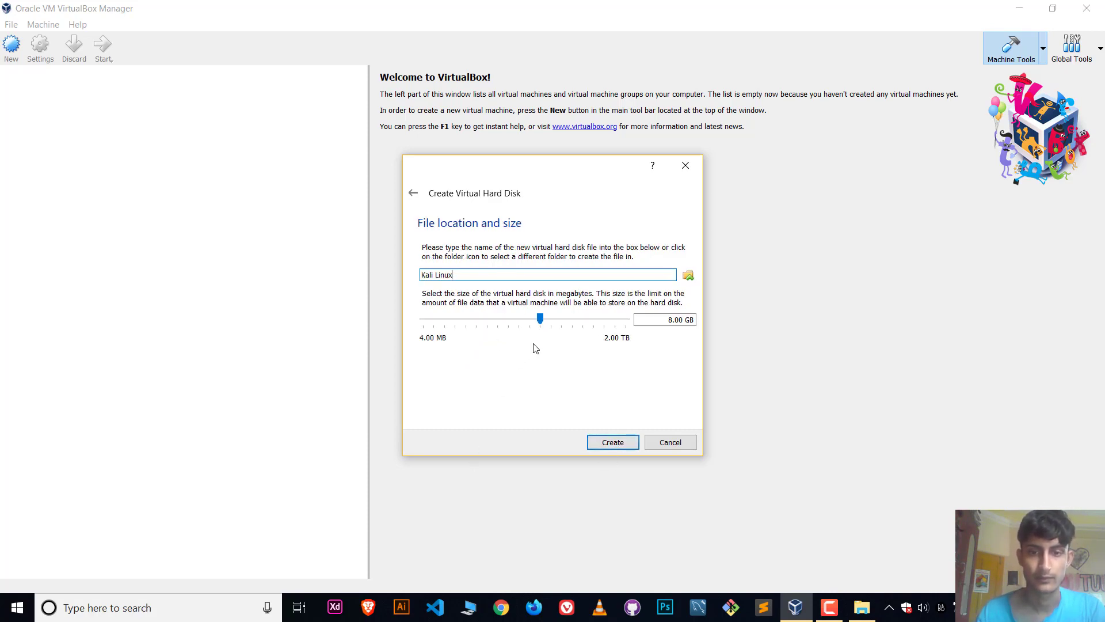
- Set the virtual hard disk size to 30.41 GB and create it as Kali Linux.vdi in the VM\Kali Linux folder on drive F:
left_click_drag(540, 320, 562, 330)
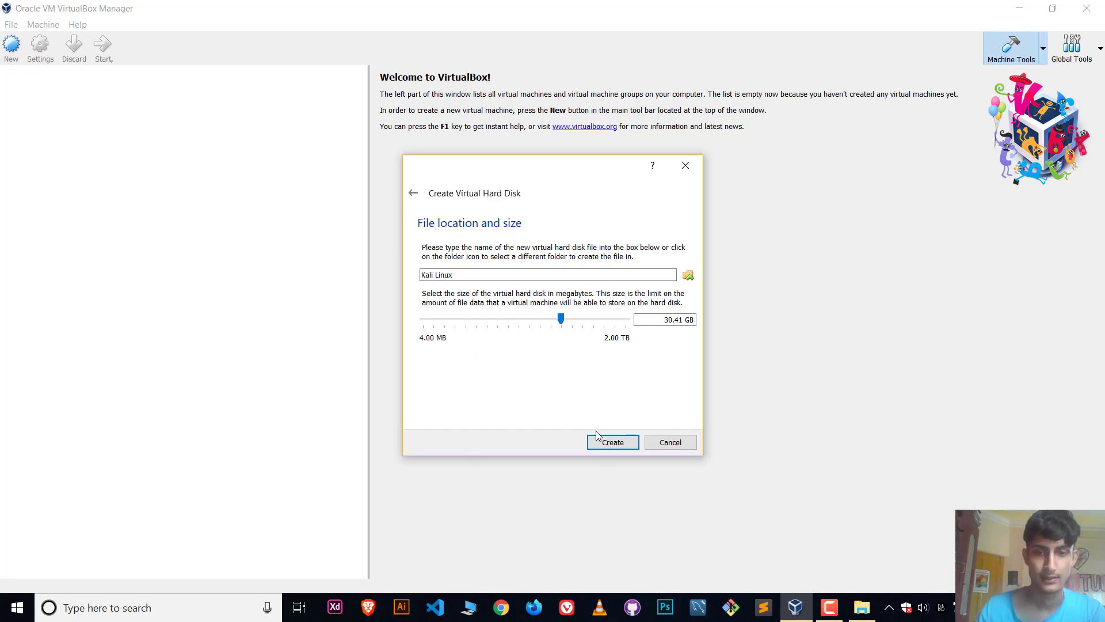
left_click(689, 275)
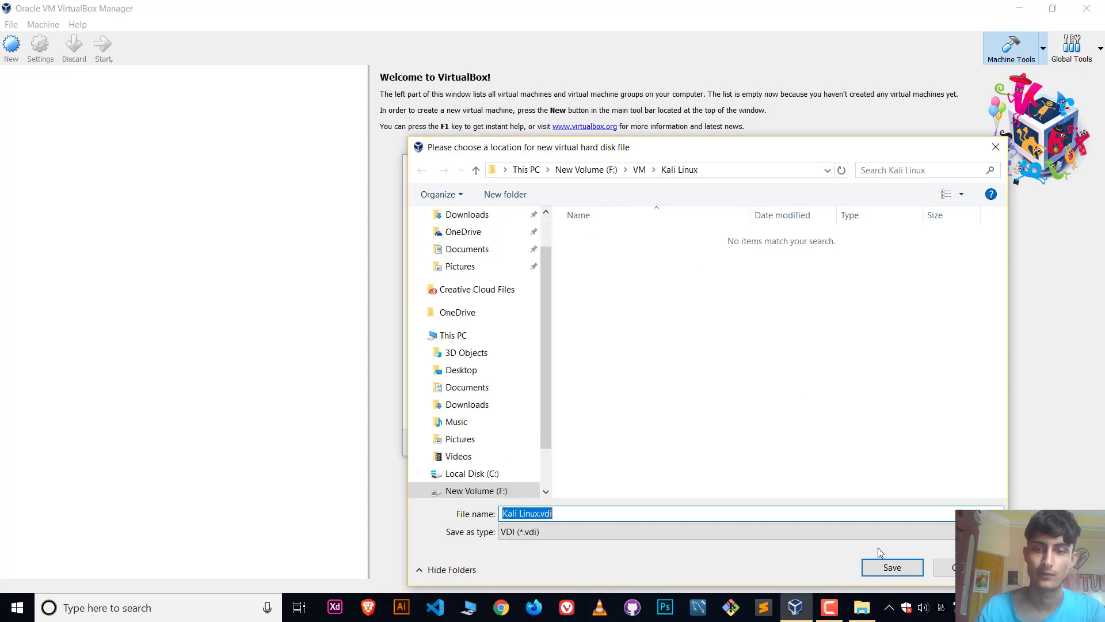
left_click(892, 566)
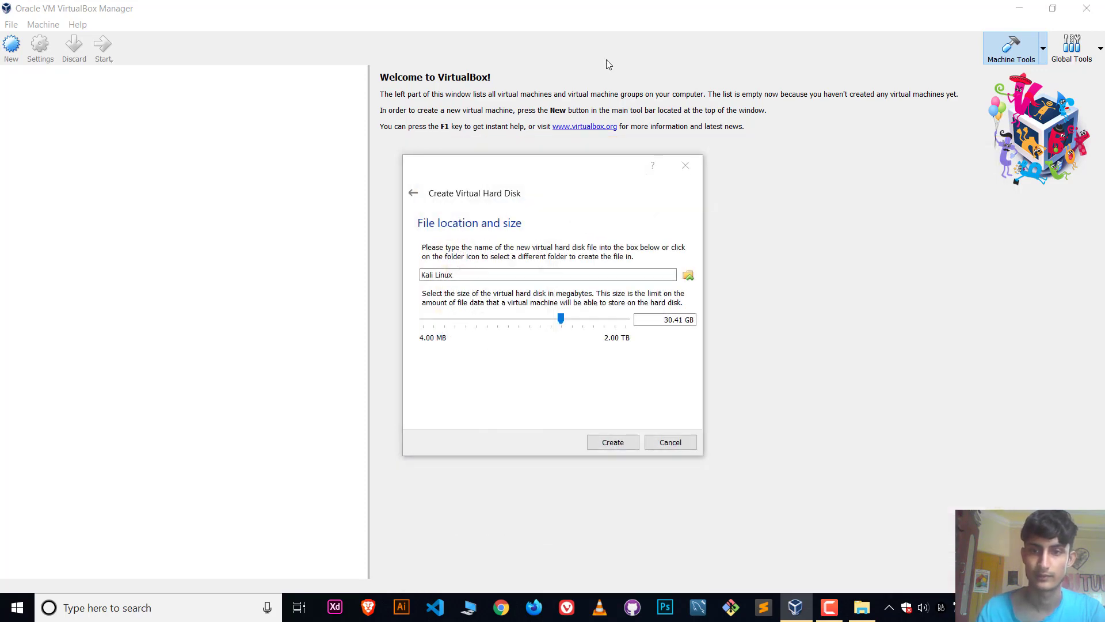
left_click(629, 446)
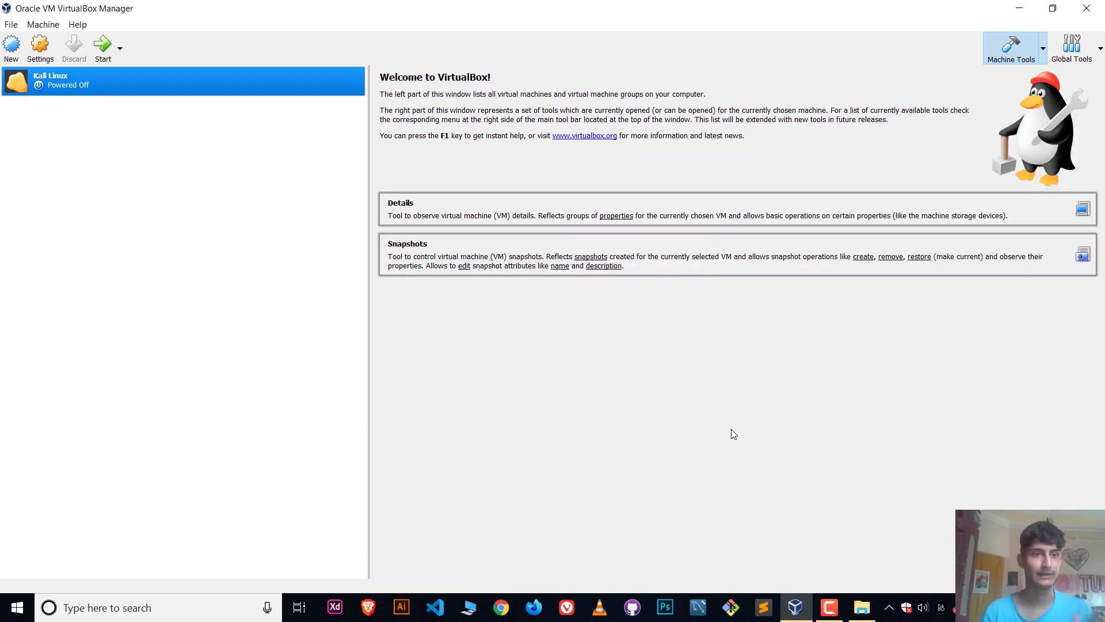
- Open the Kali Linux machine's settings and review its General, System and Display options
right_click(112, 81)
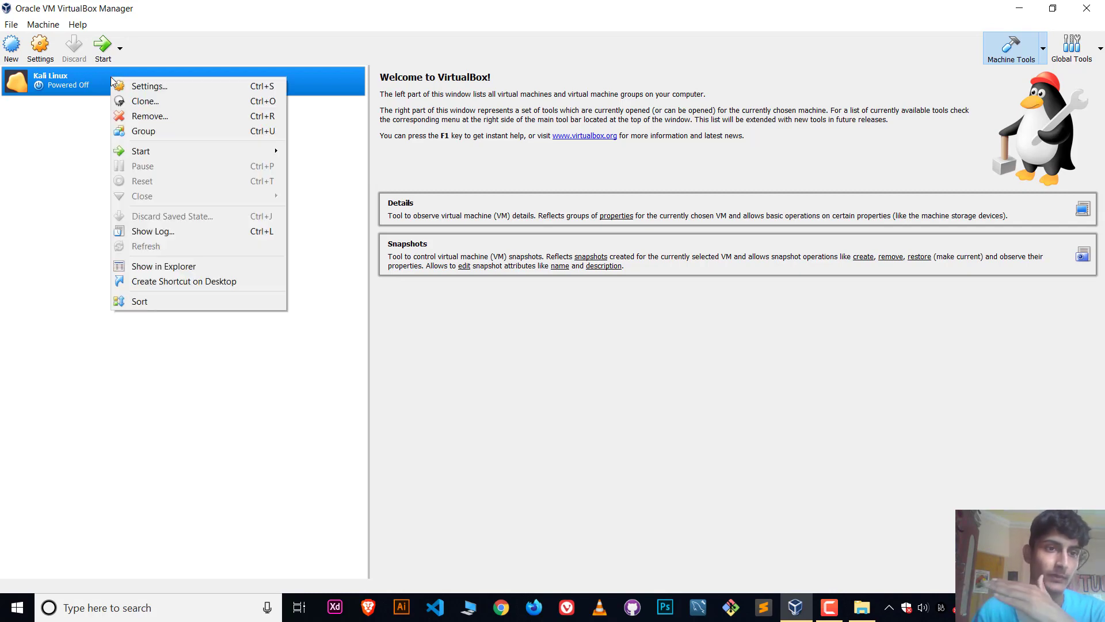
left_click(172, 86)
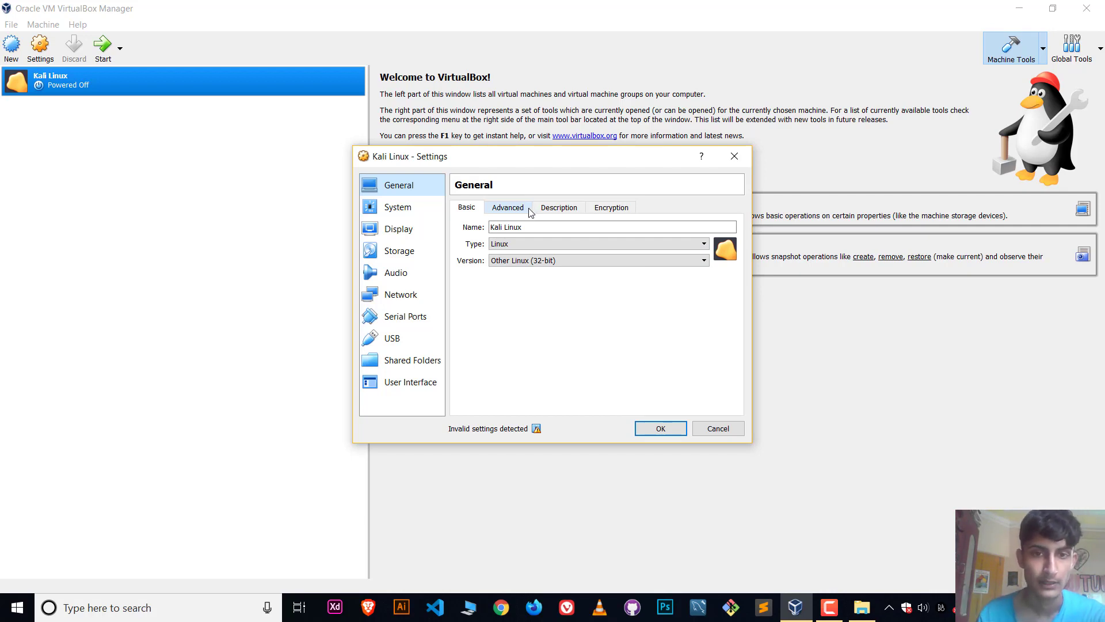
left_click(396, 209)
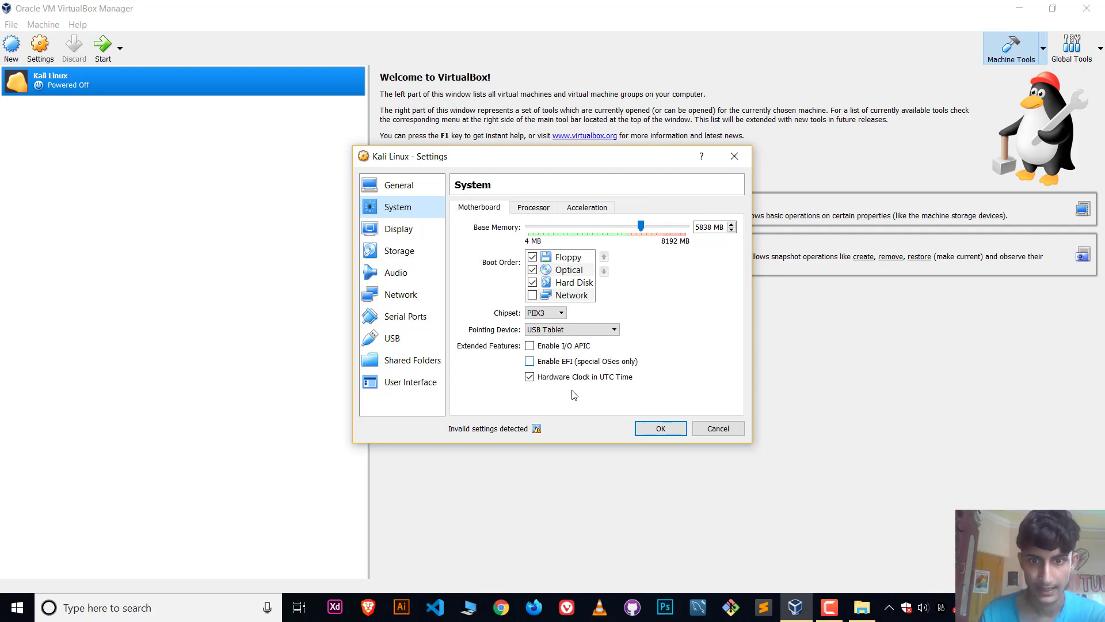
left_click(414, 240)
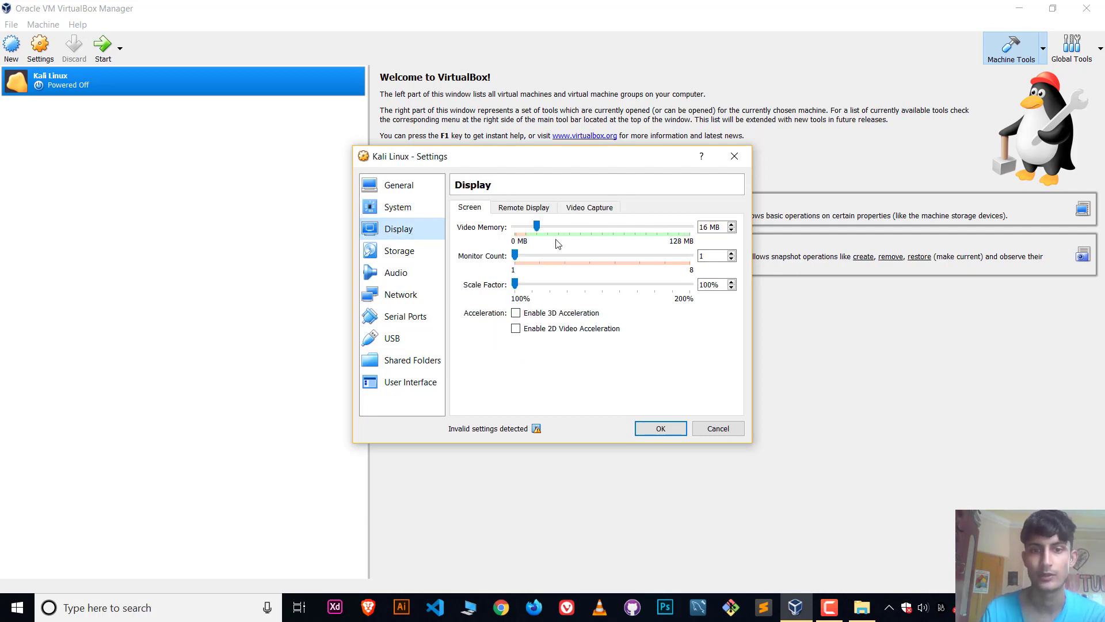
- Attach kali-linux-2020.2-installer-i386.iso from the OS\linux folder to the machine's empty optical drive in its storage settings
left_click(423, 250)
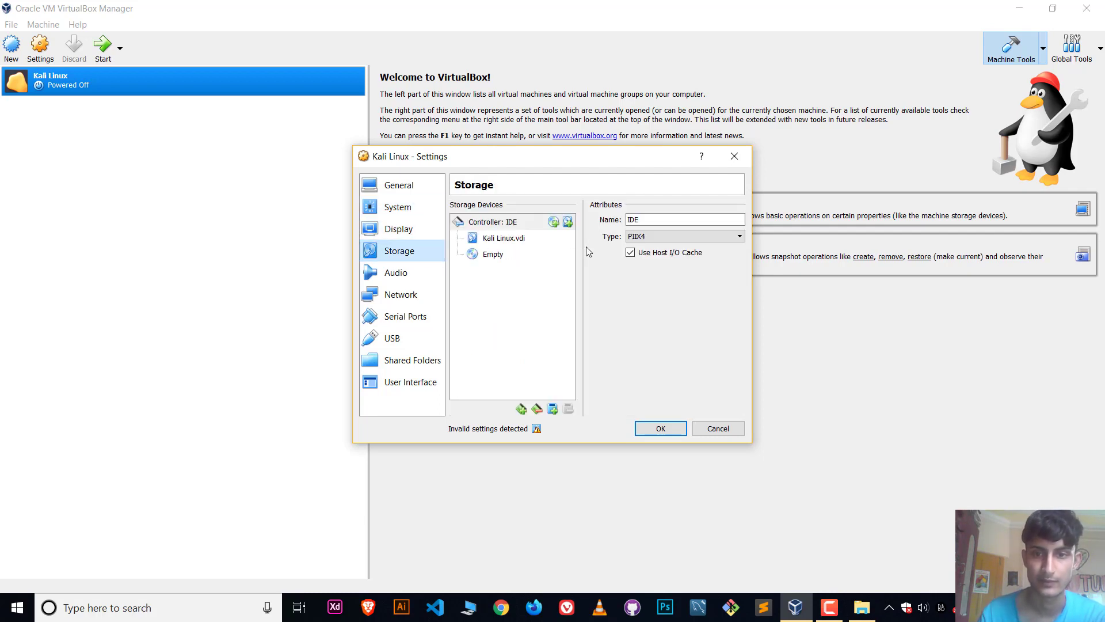
left_click(492, 255)
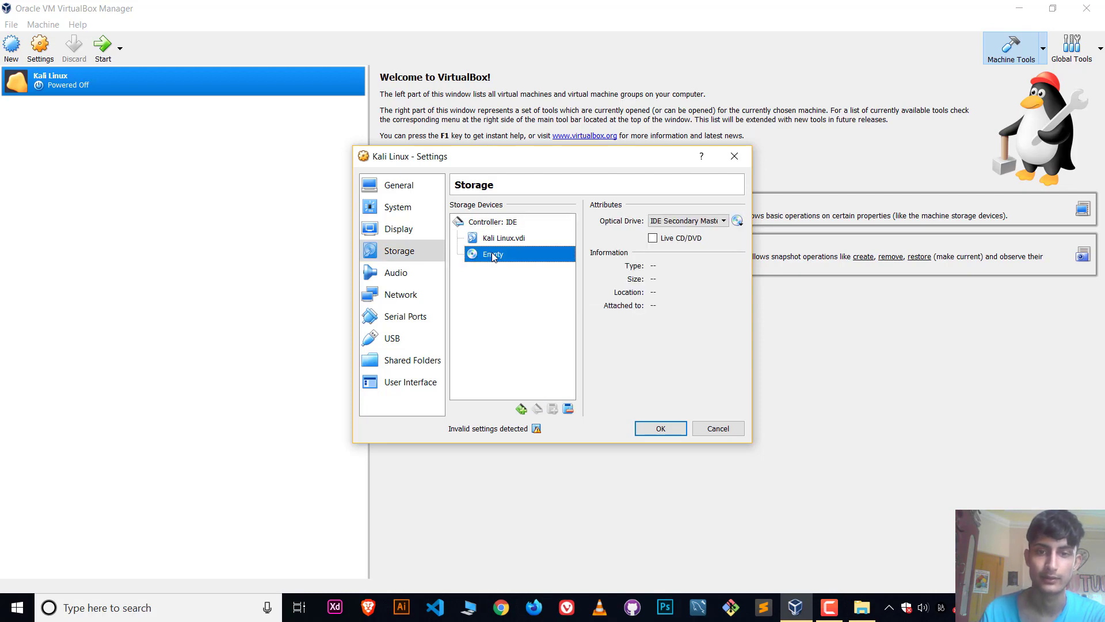
left_click(737, 222)
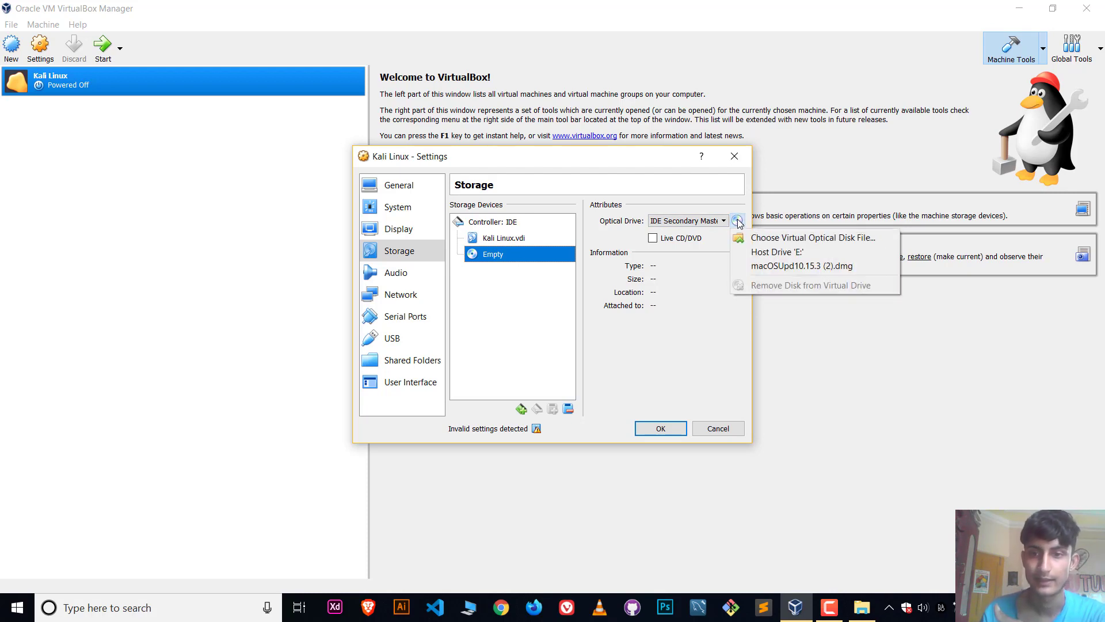
left_click(763, 241)
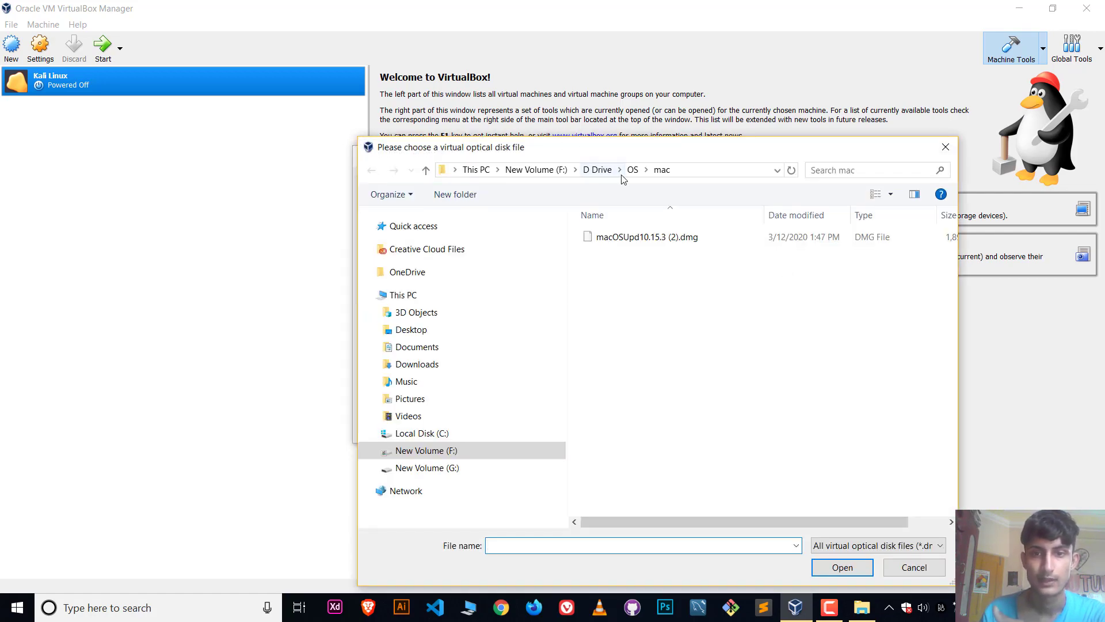
left_click(633, 169)
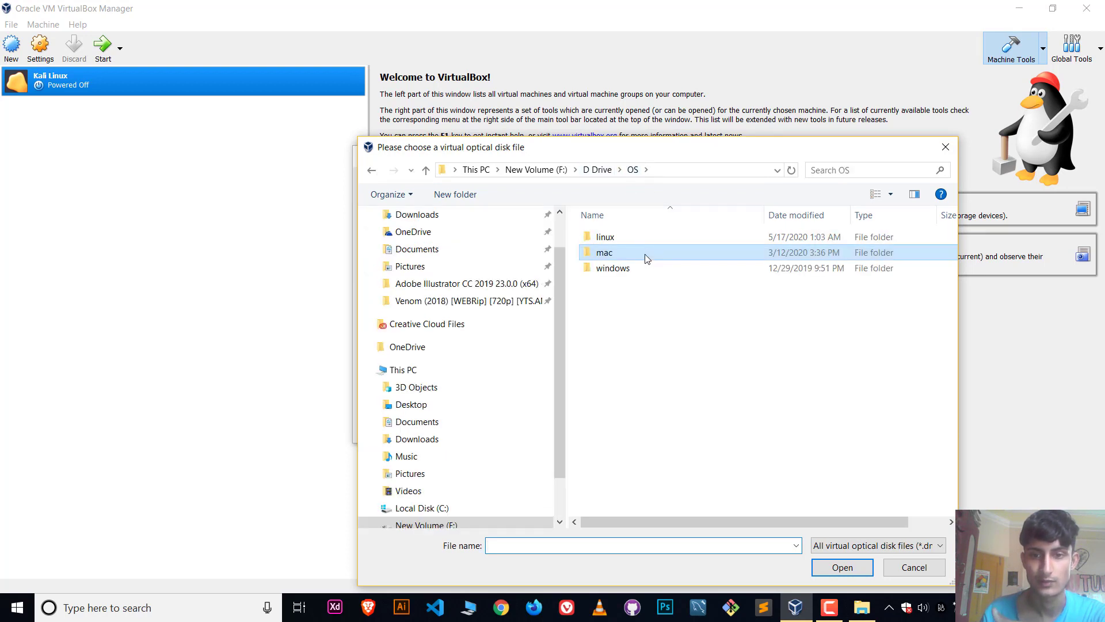
double_click(637, 236)
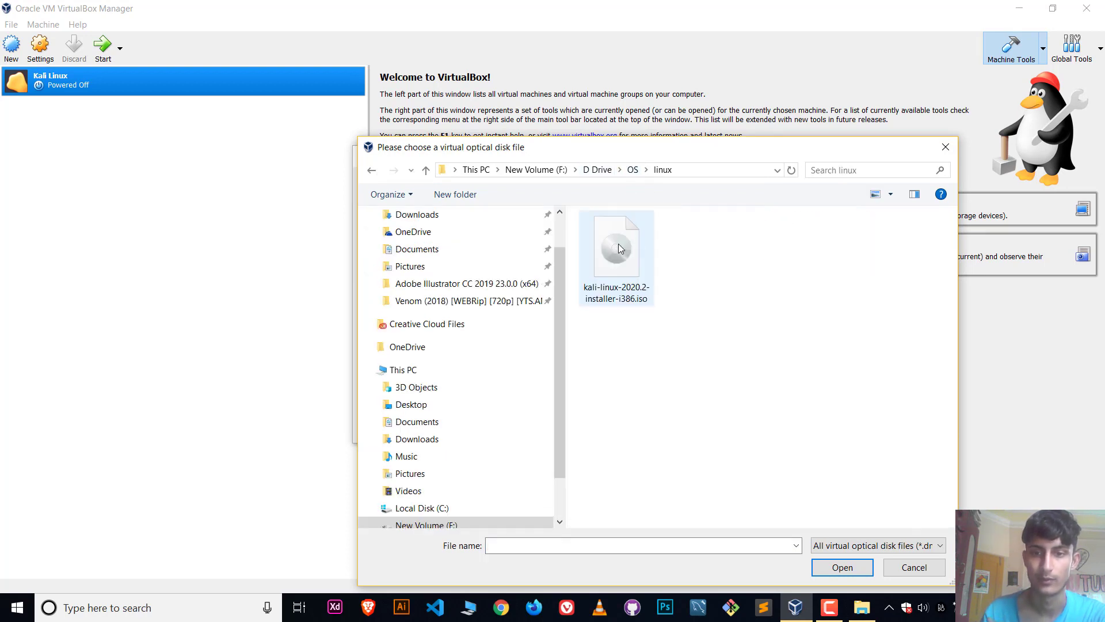
double_click(619, 246)
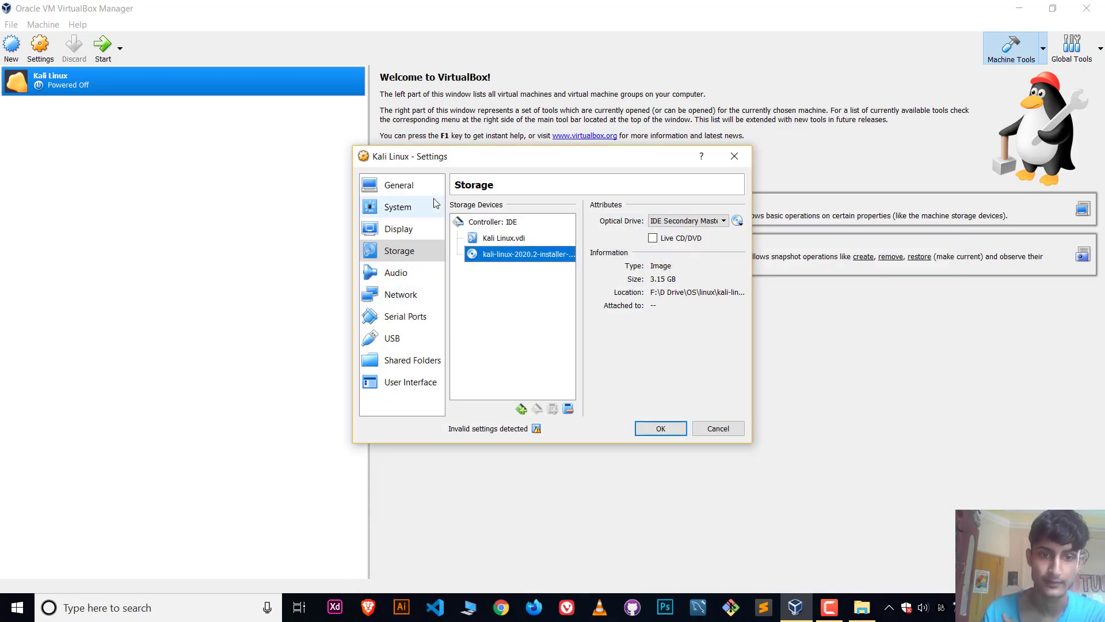
- Enable PAE/NX and assign 3 processors in the machine's system settings, and save the settings
left_click(411, 215)
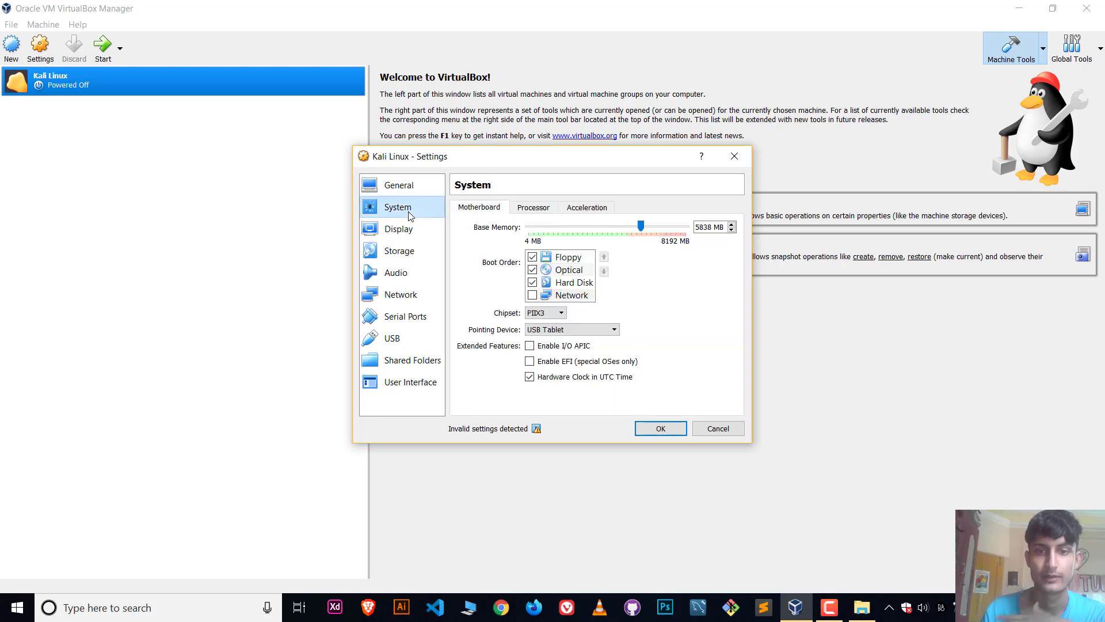
left_click(537, 209)
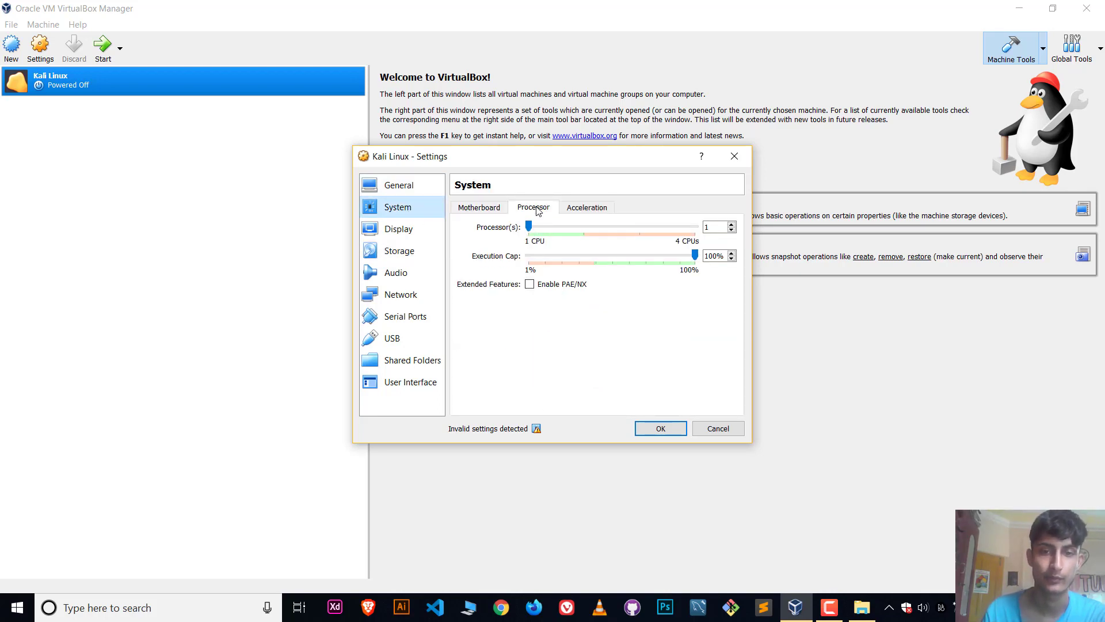
left_click(529, 285)
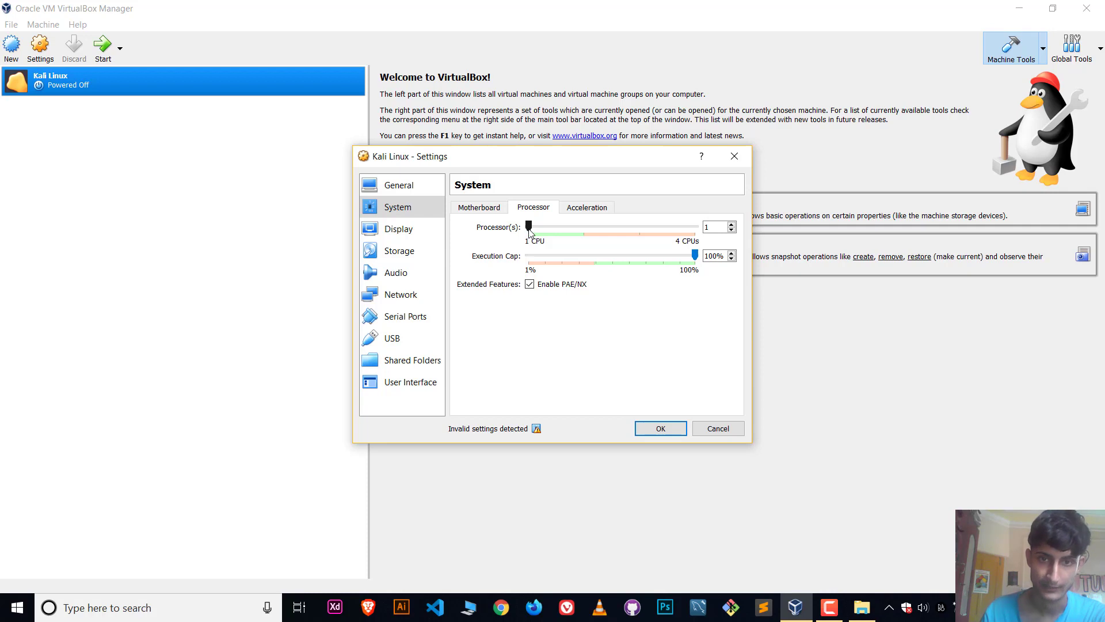
left_click_drag(529, 226, 654, 232)
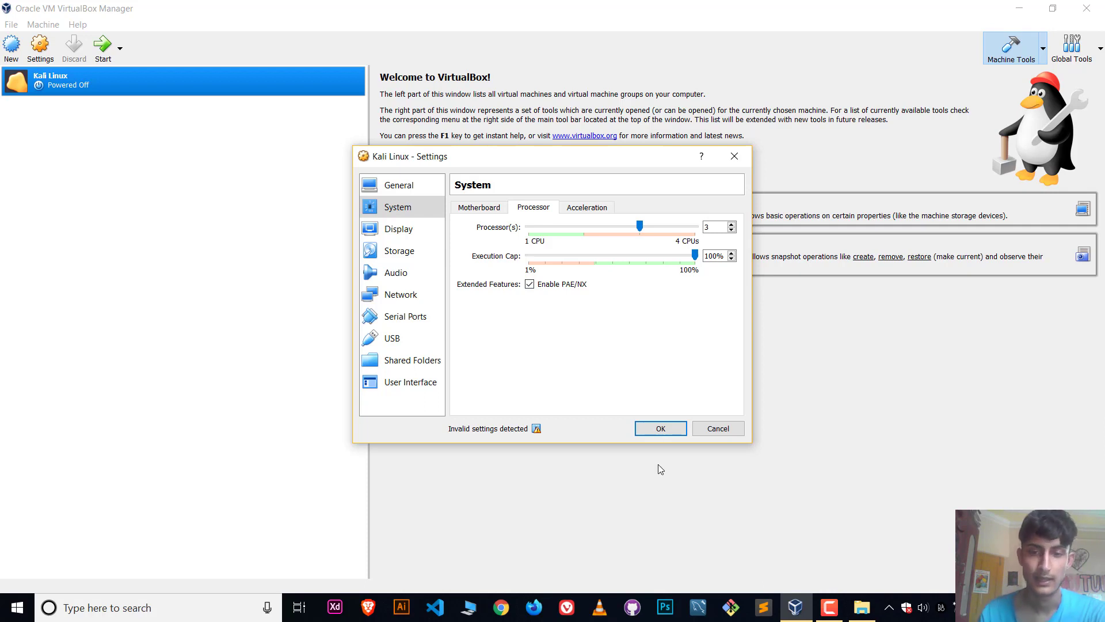
left_click(660, 429)
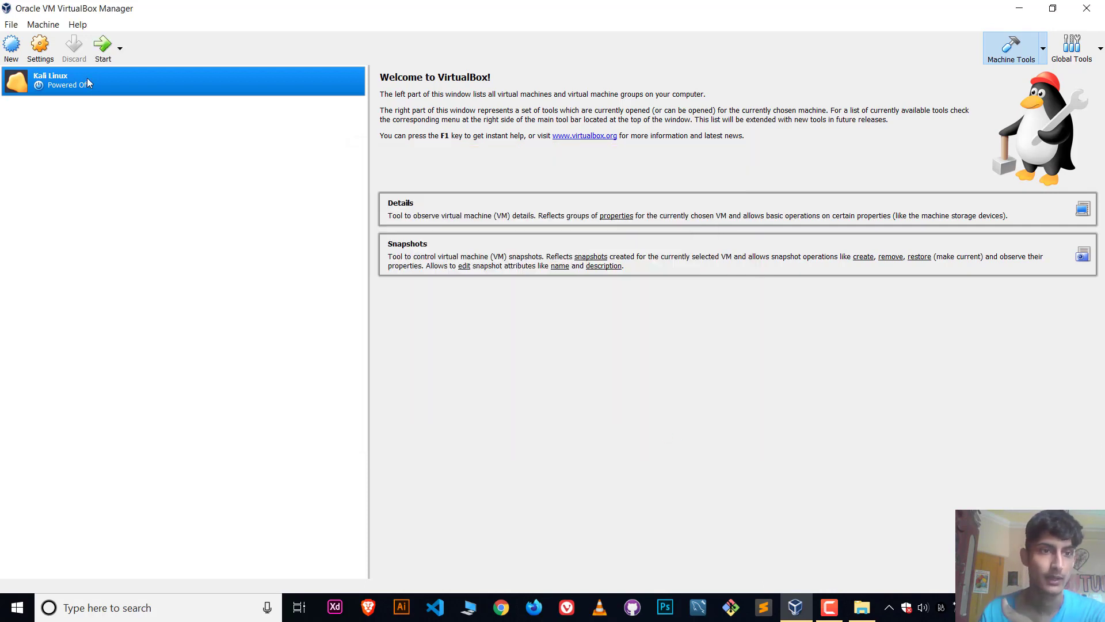
- Start the Kali Linux virtual machine with a normal start
right_click(89, 79)
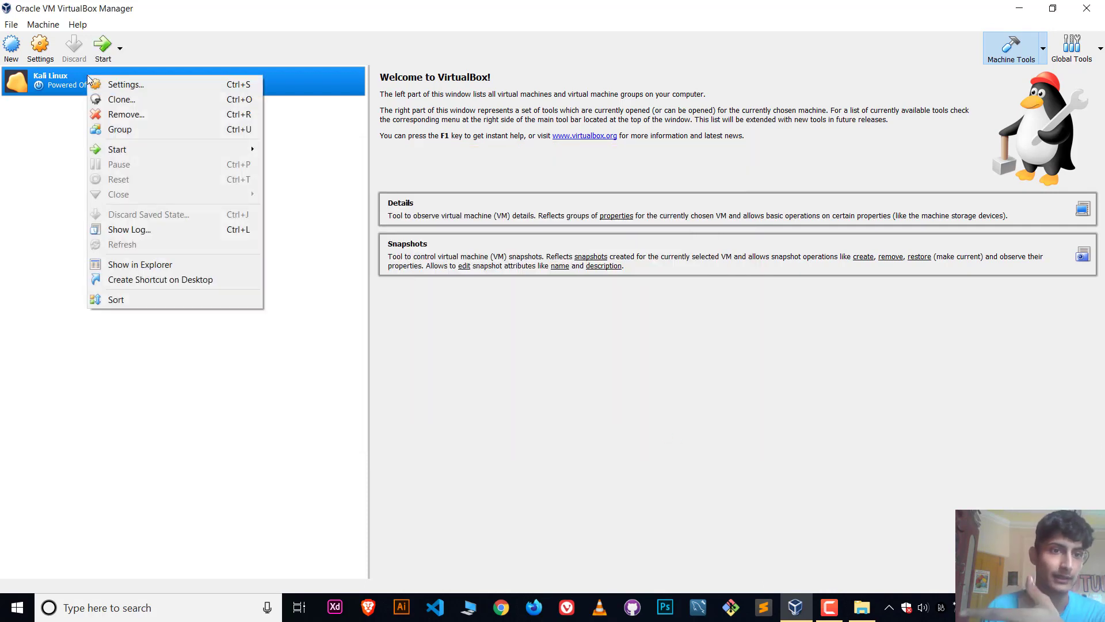
mouse_move(118, 149)
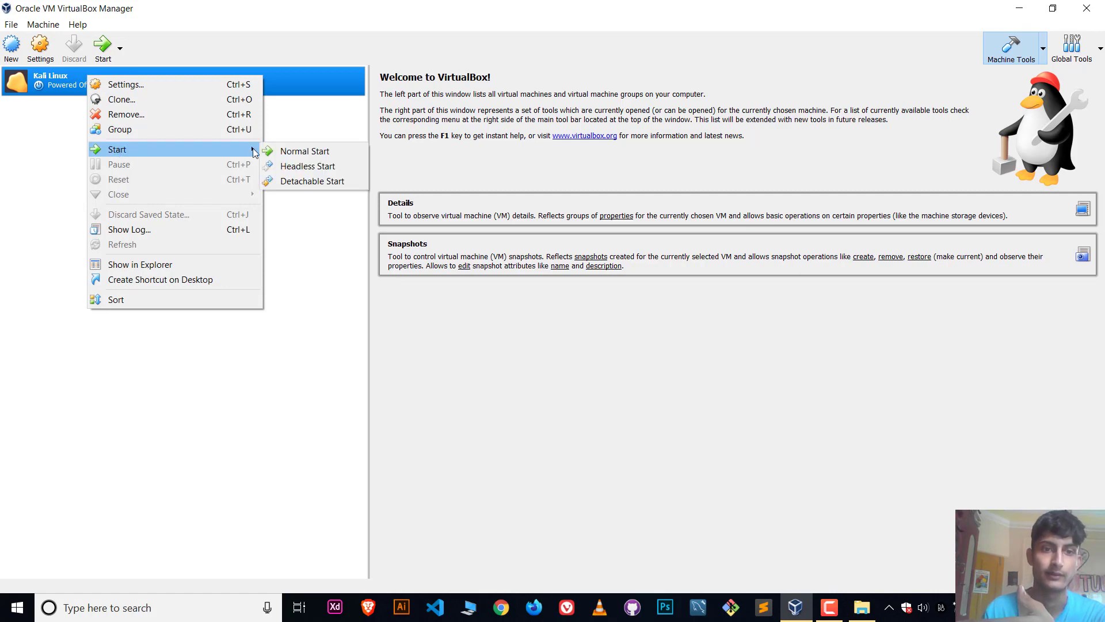
left_click(322, 153)
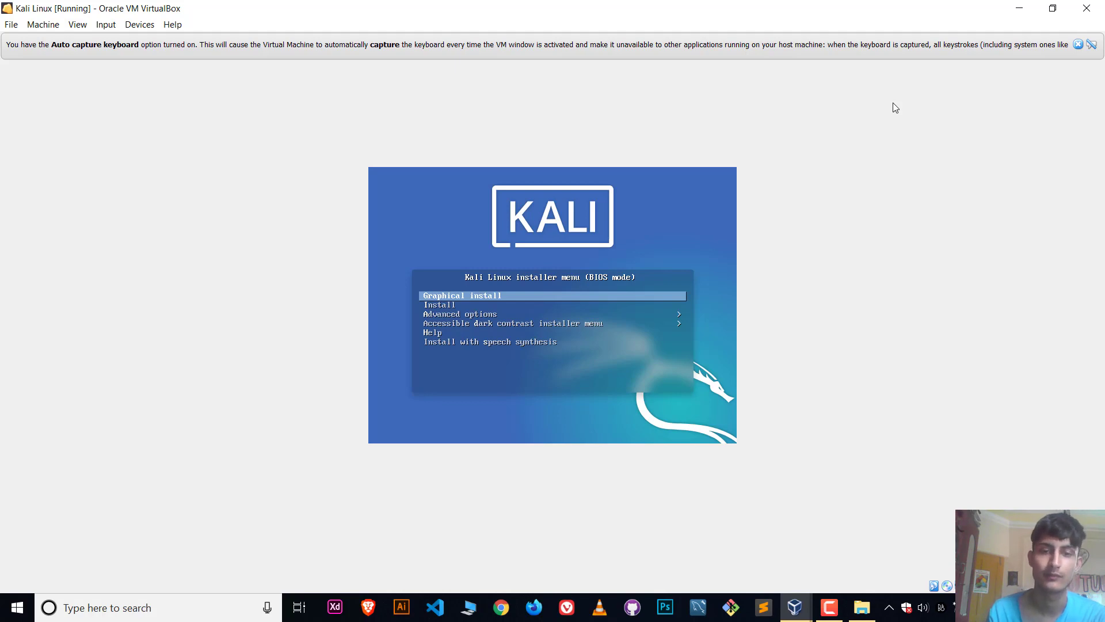
- Launch the Graphical install option from the Kali Linux installer menu
key("Down")
key("Up")
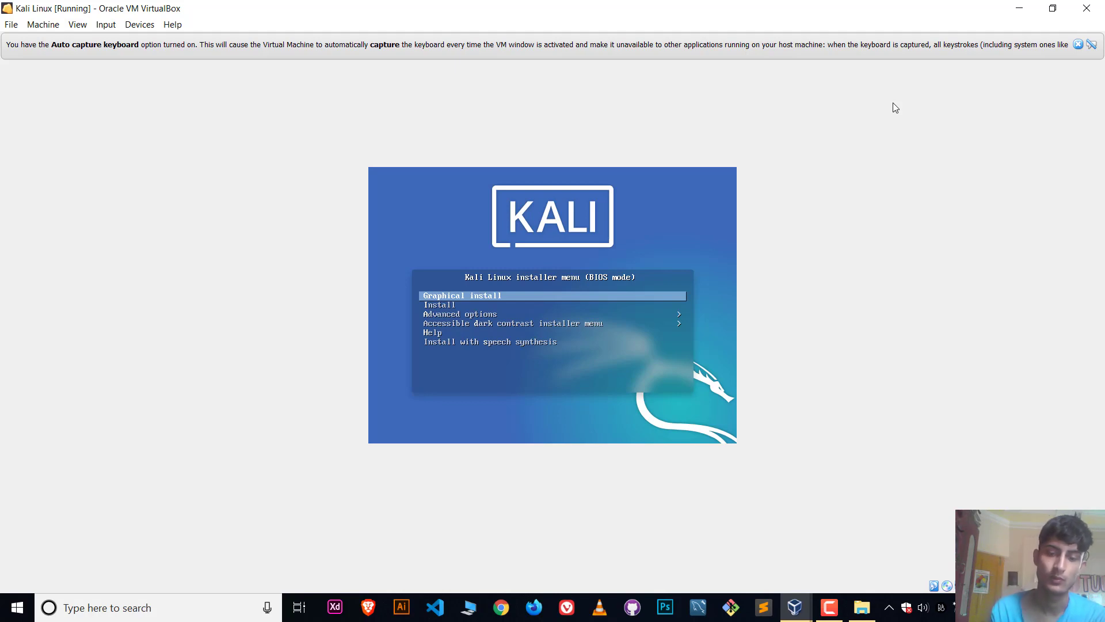
key("Down")
key("Up")
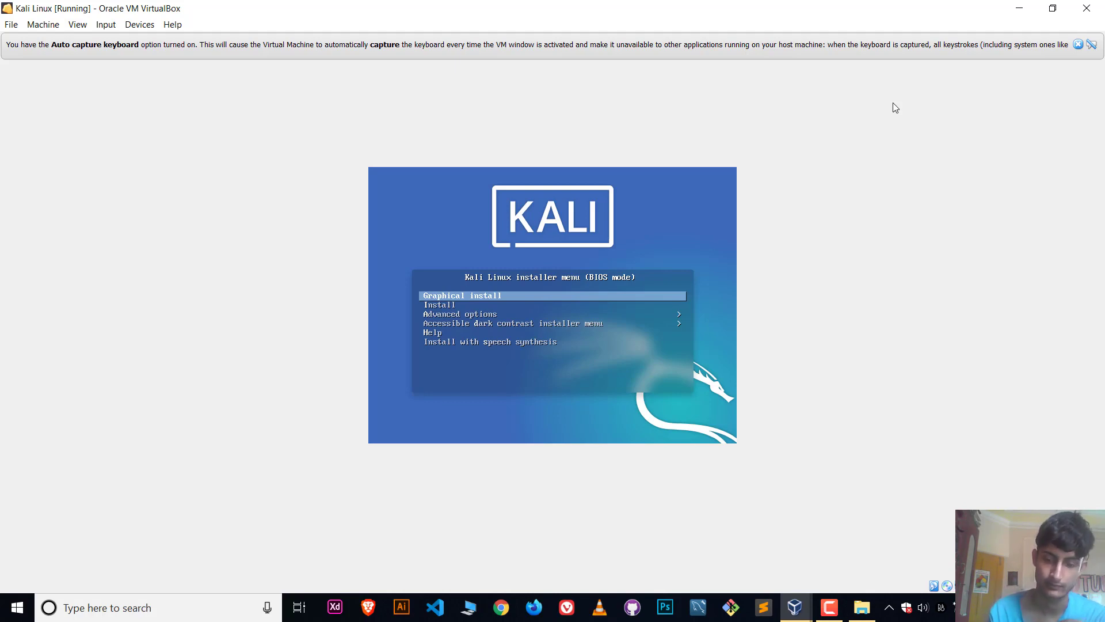
key("Return")
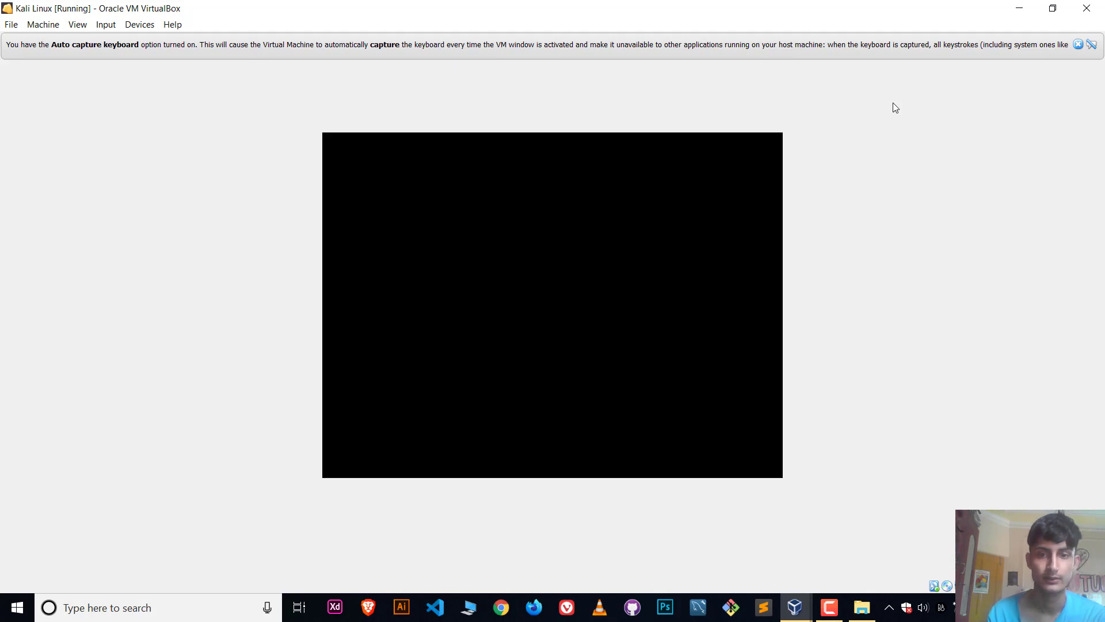
- Dismiss the auto capture keyboard notice and proceed with the name server addresses left blank
left_click(1079, 44)
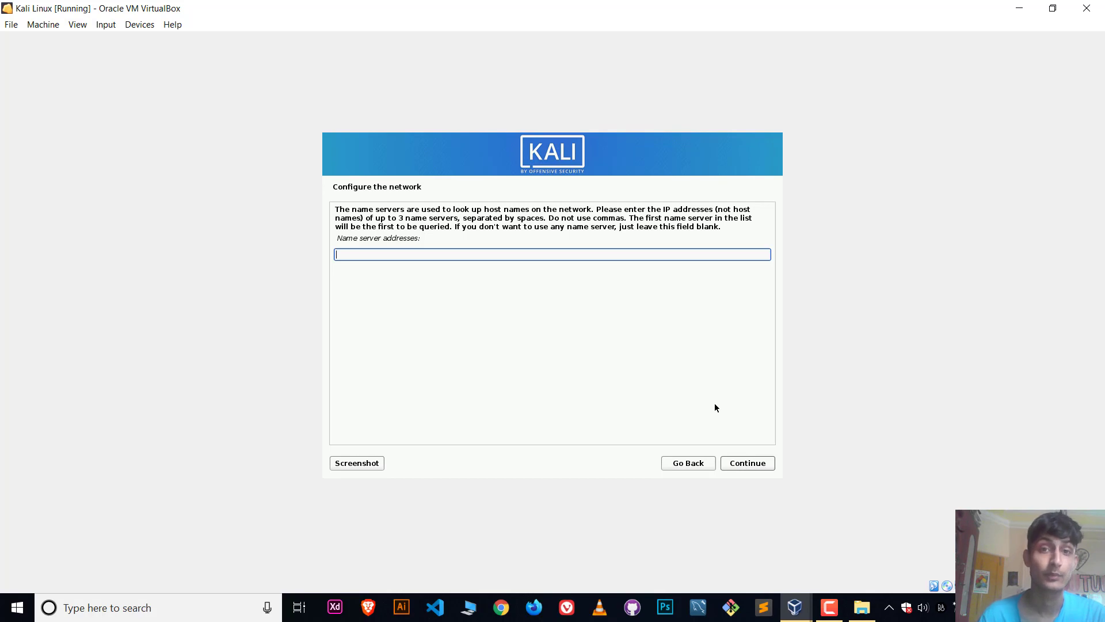
left_click(744, 463)
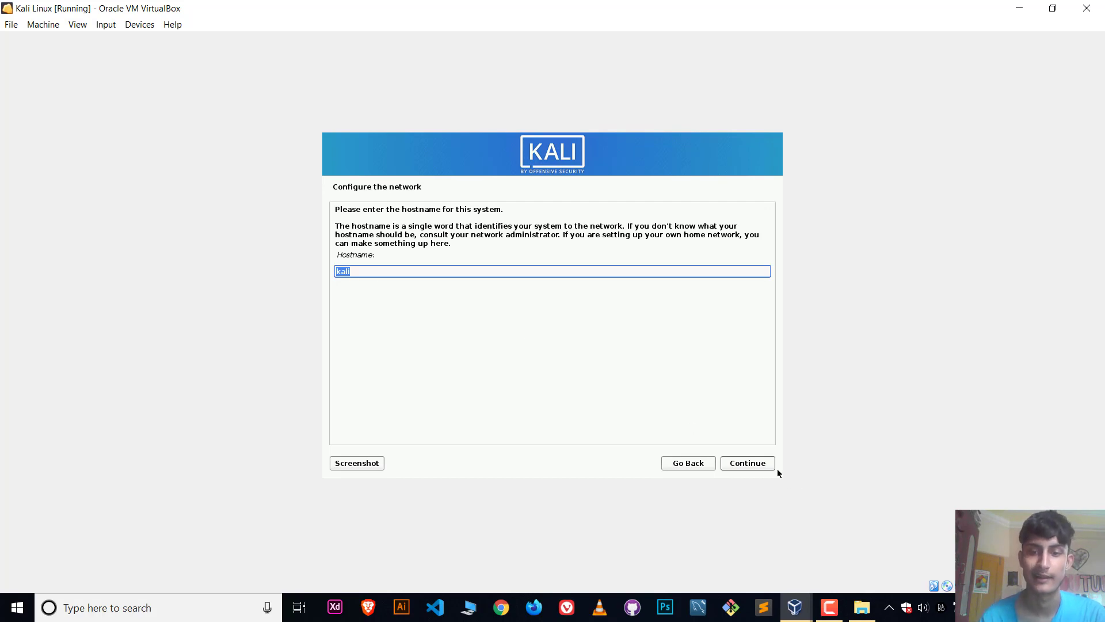
- Return from the domain name page to the hostname page and try changing the hostname to kali linux
left_click(762, 469)
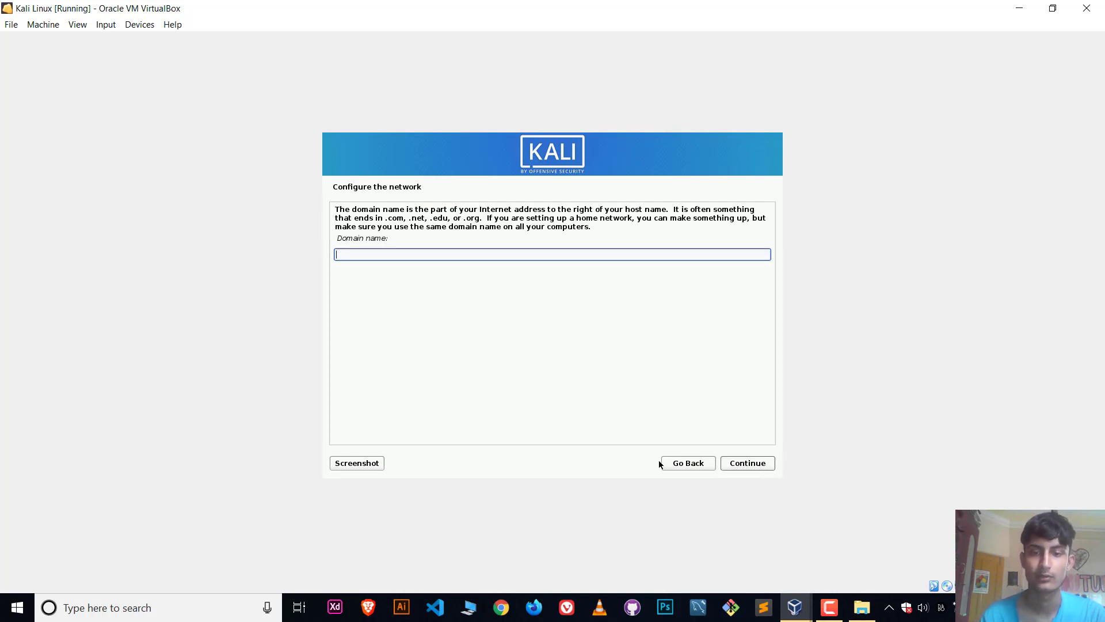
left_click(681, 464)
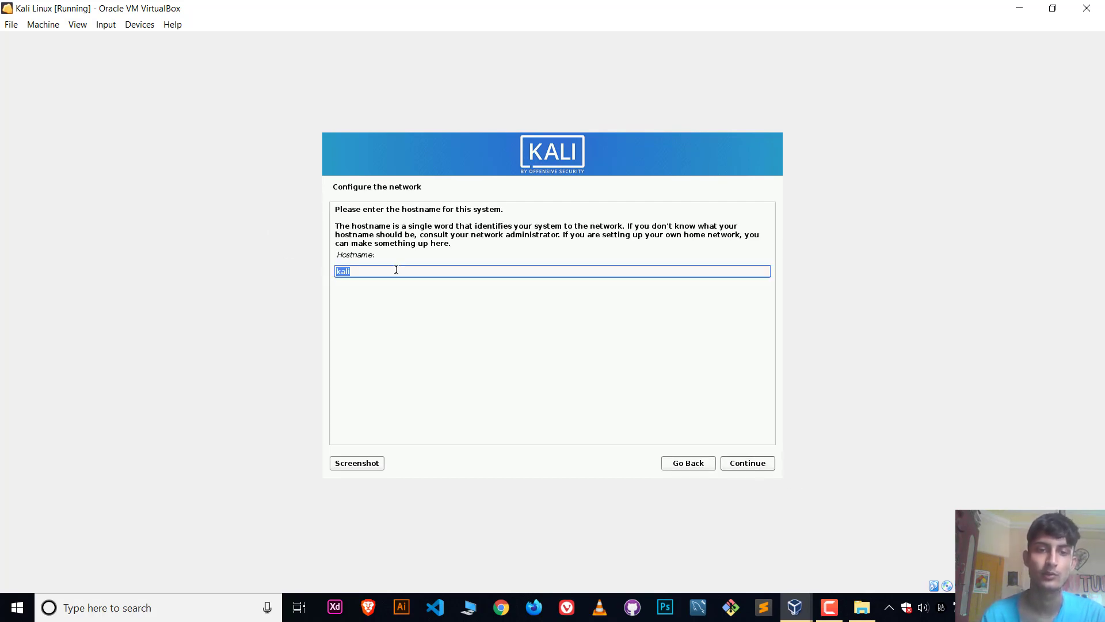
left_click(394, 271)
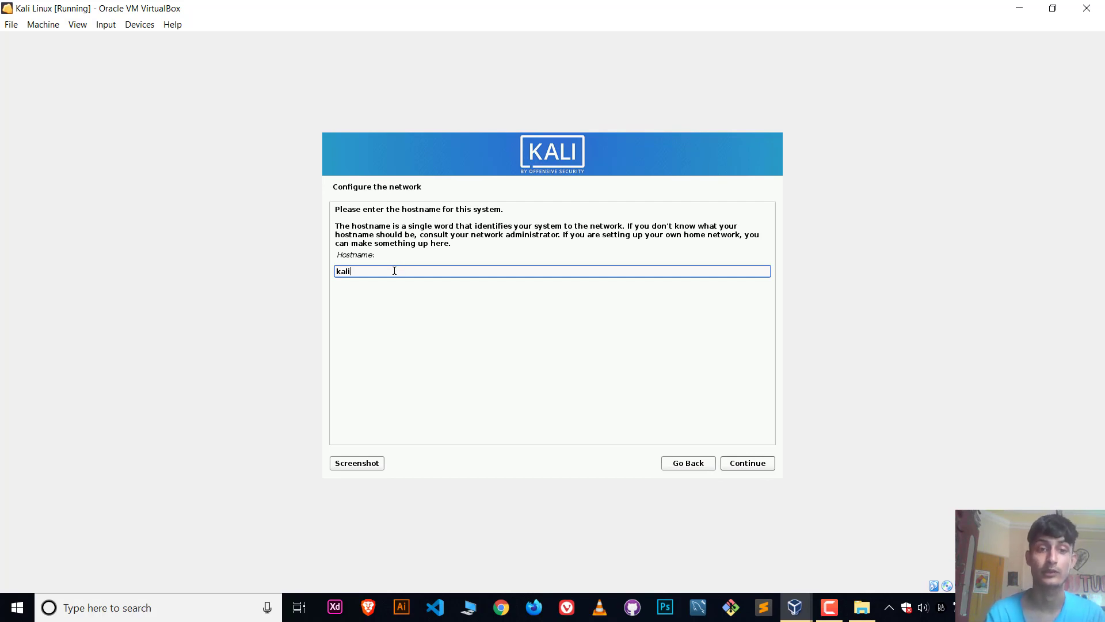
type("linux")
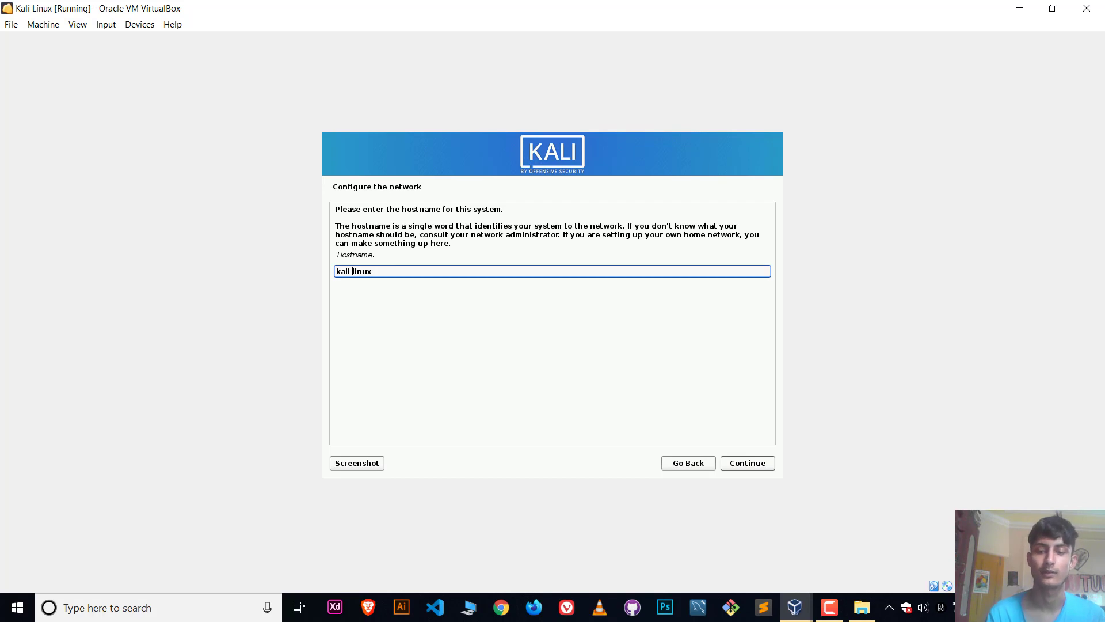
key("BackSpace")
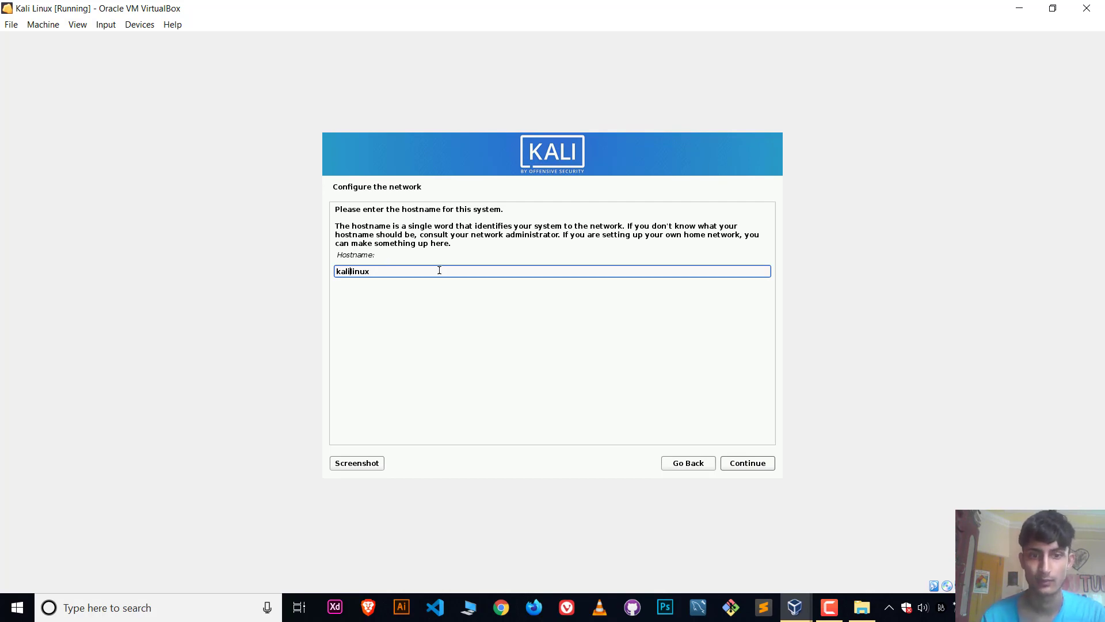
left_click_drag(345, 276, 350, 274)
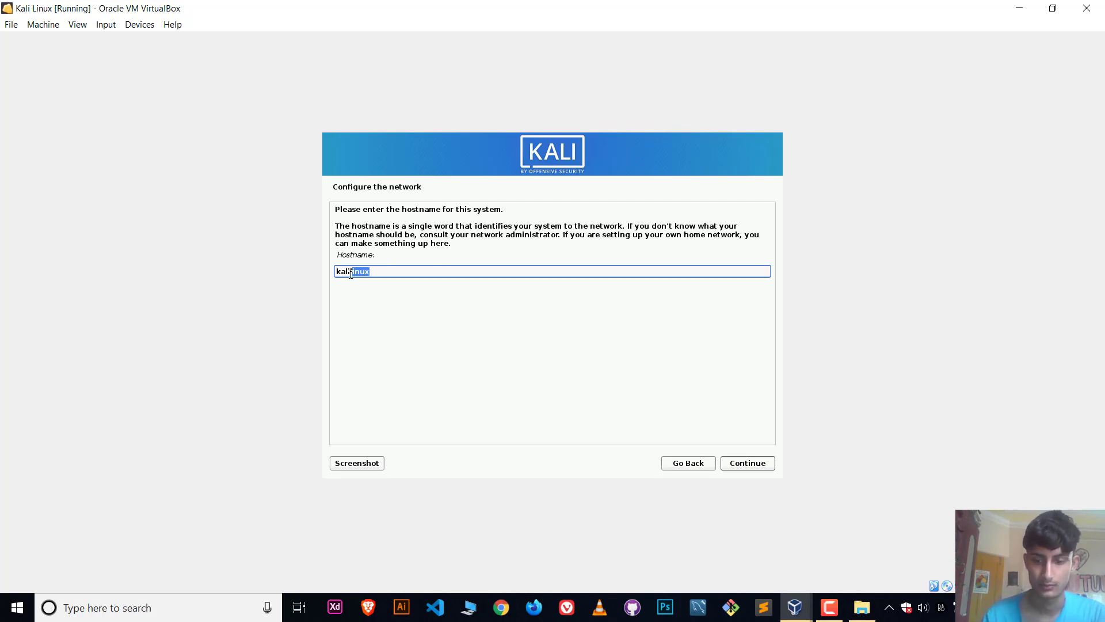
key("BackSpace")
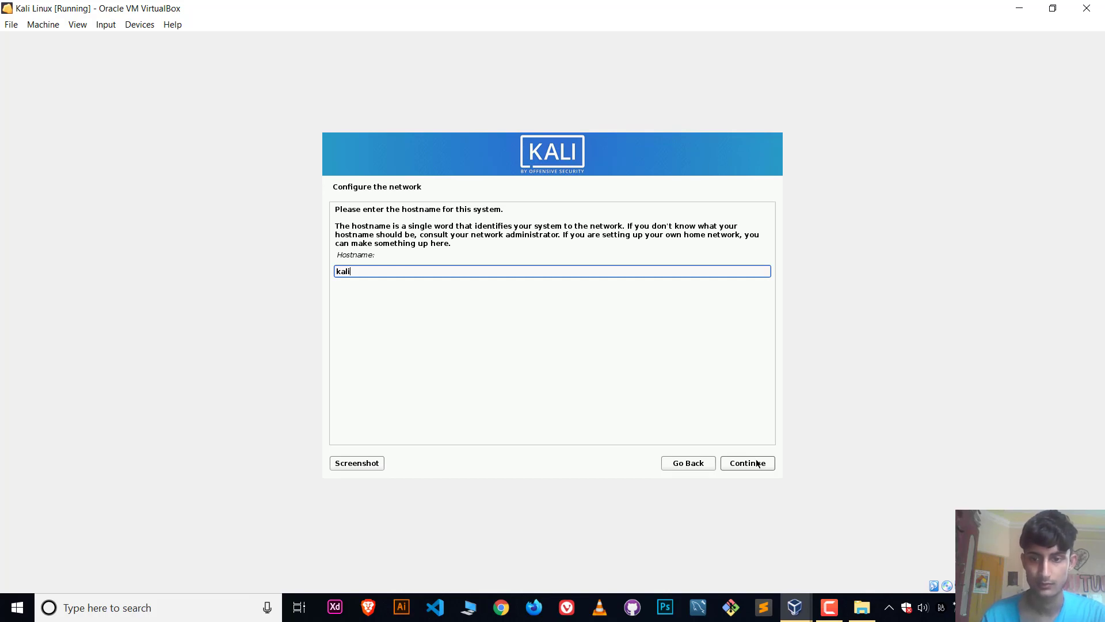
- Accept kali as the hostname and leave the domain name blank
left_click(757, 463)
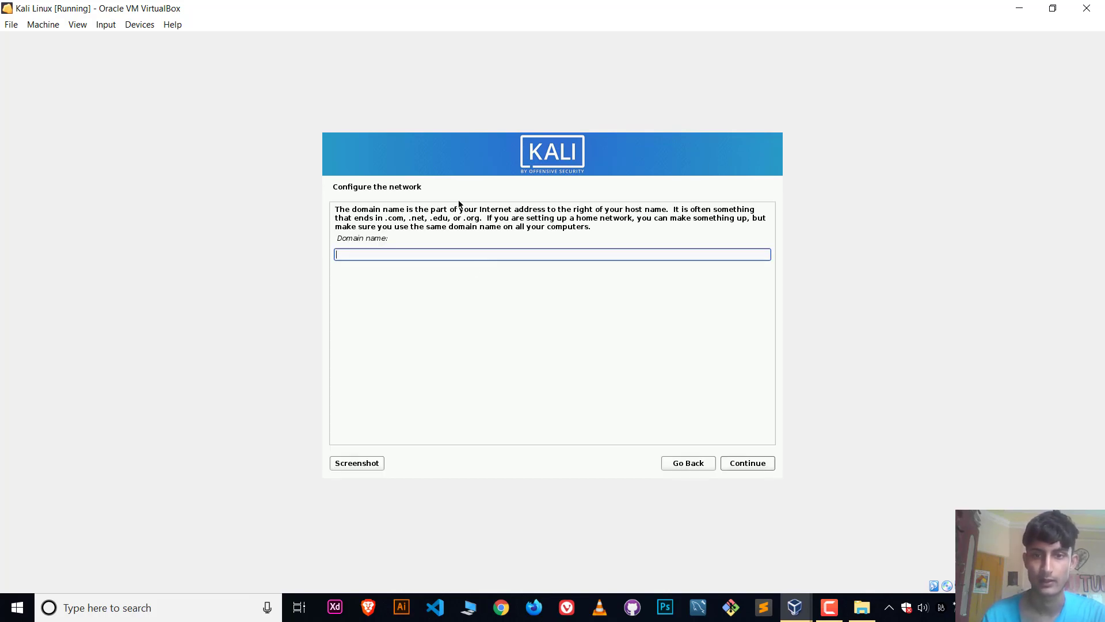
left_click(767, 464)
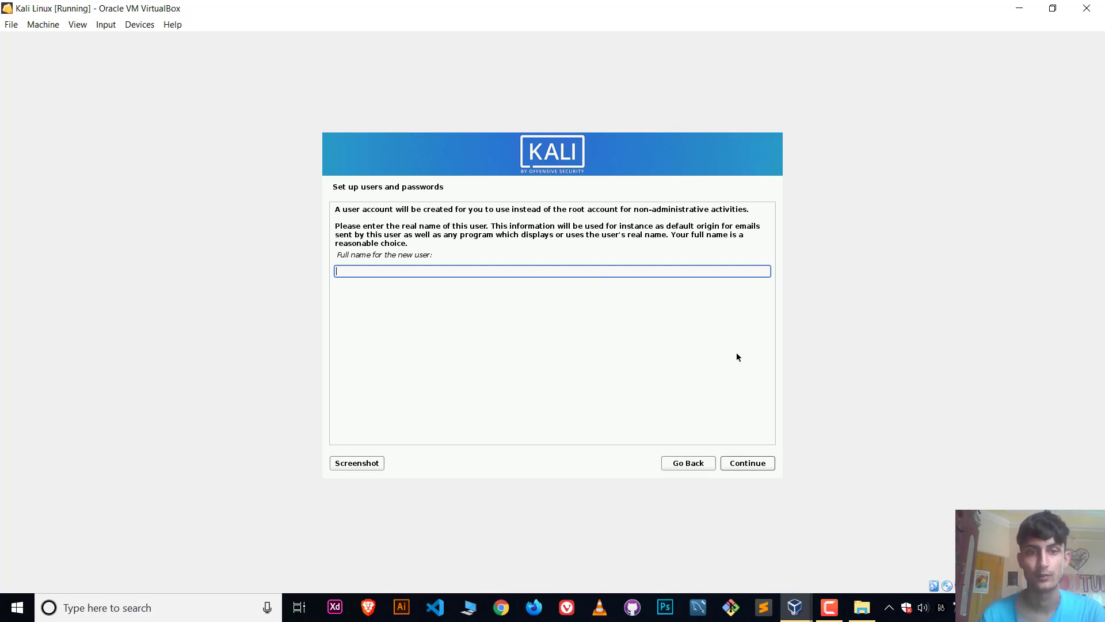
- Try to continue the user setup with a blank full name and a blank username
left_click(750, 461)
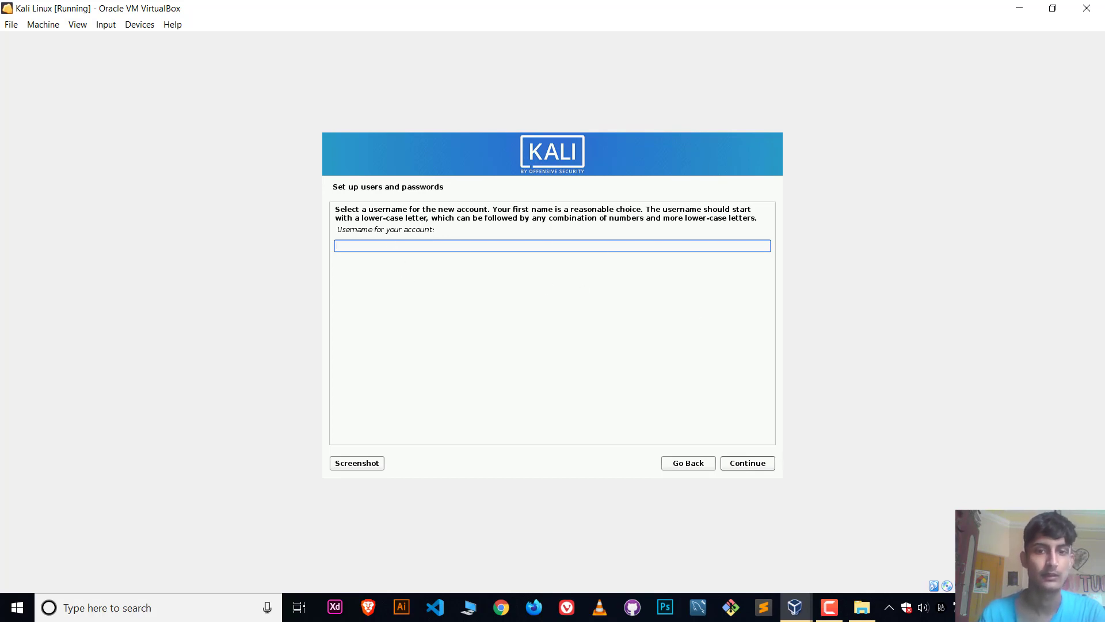
left_click(758, 466)
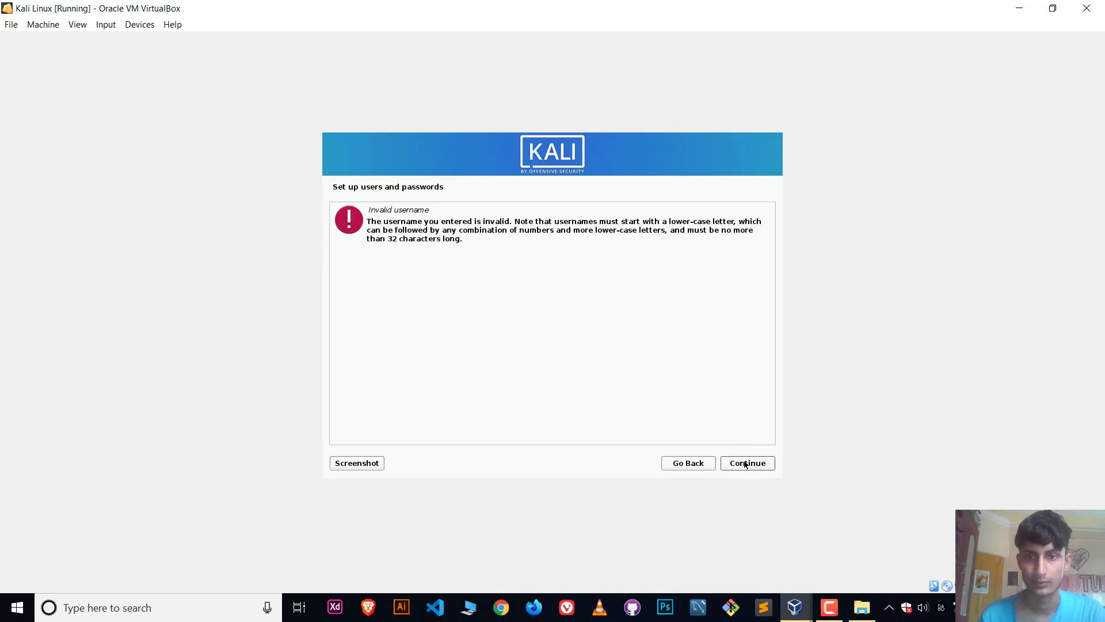
left_click(748, 464)
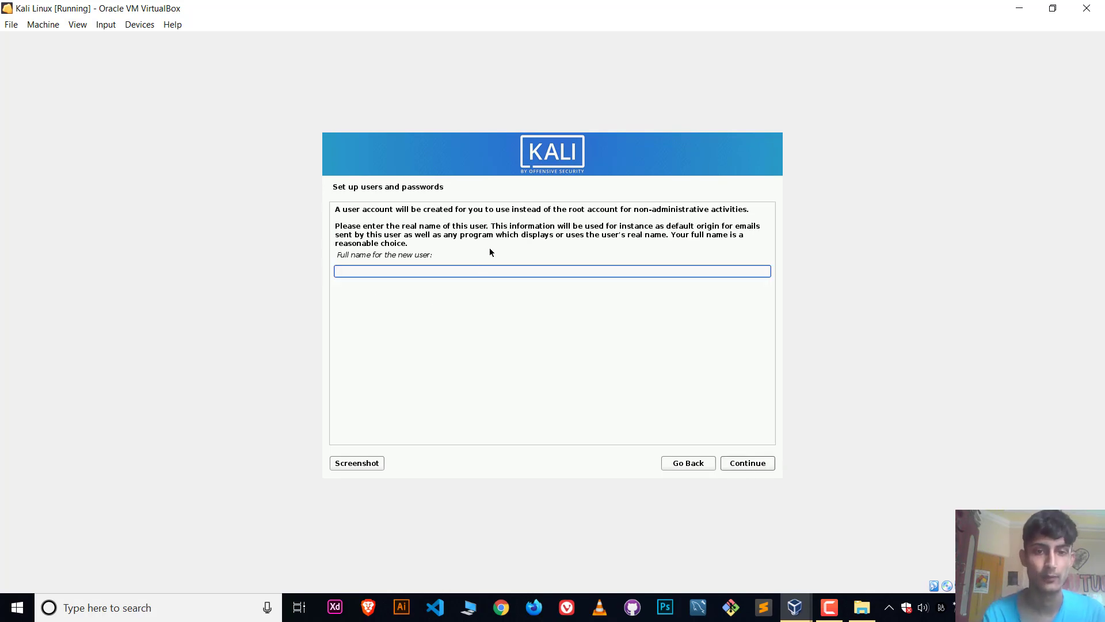
- Set the new user's full name to kali and accept kali as the account username
type("kali")
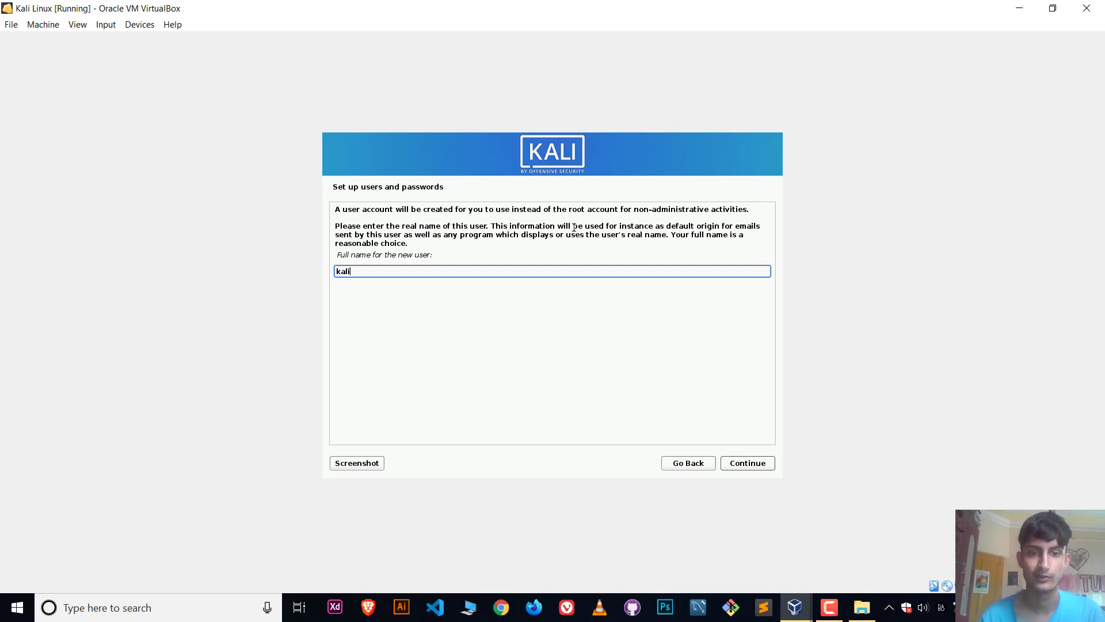
left_click(740, 464)
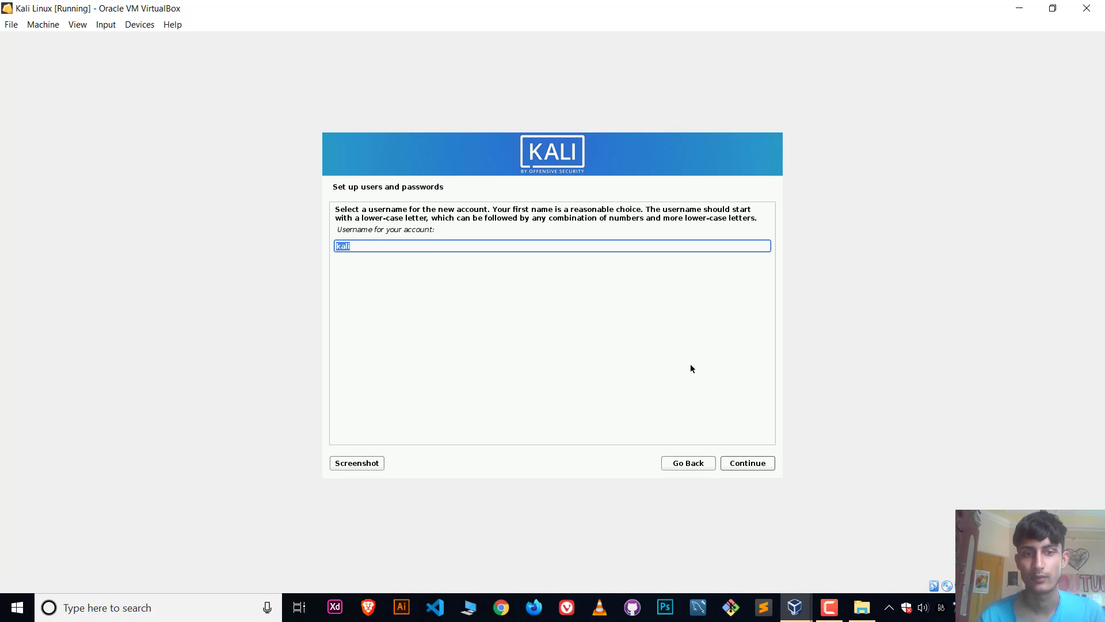
left_click(737, 465)
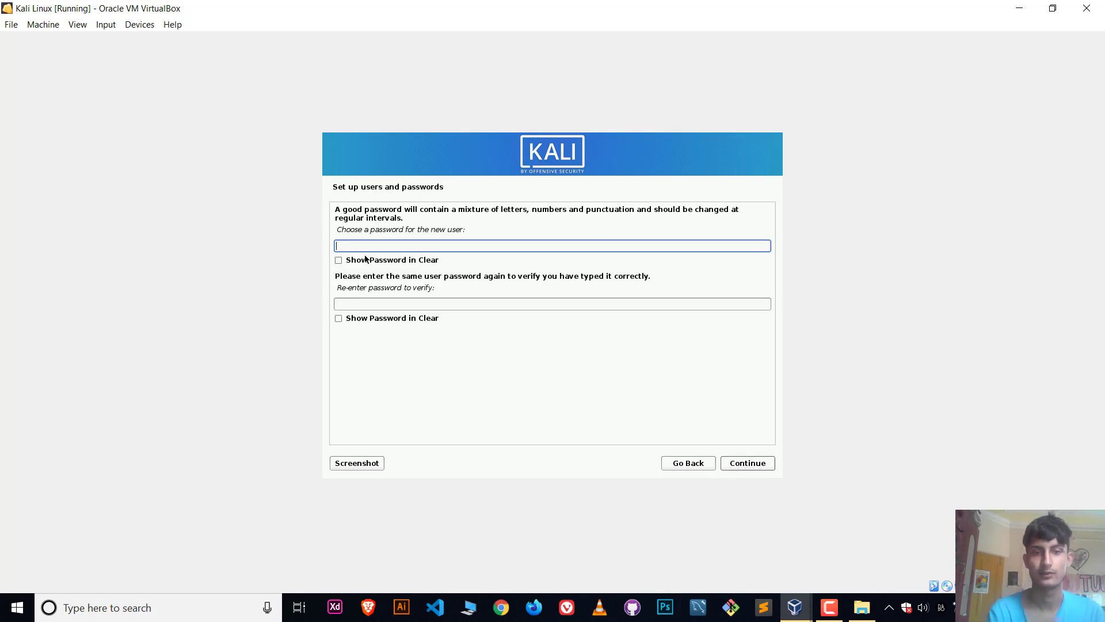
- Enter the new user's password in both password fields, showing the verification entry in clear, and submit it
type("kali")
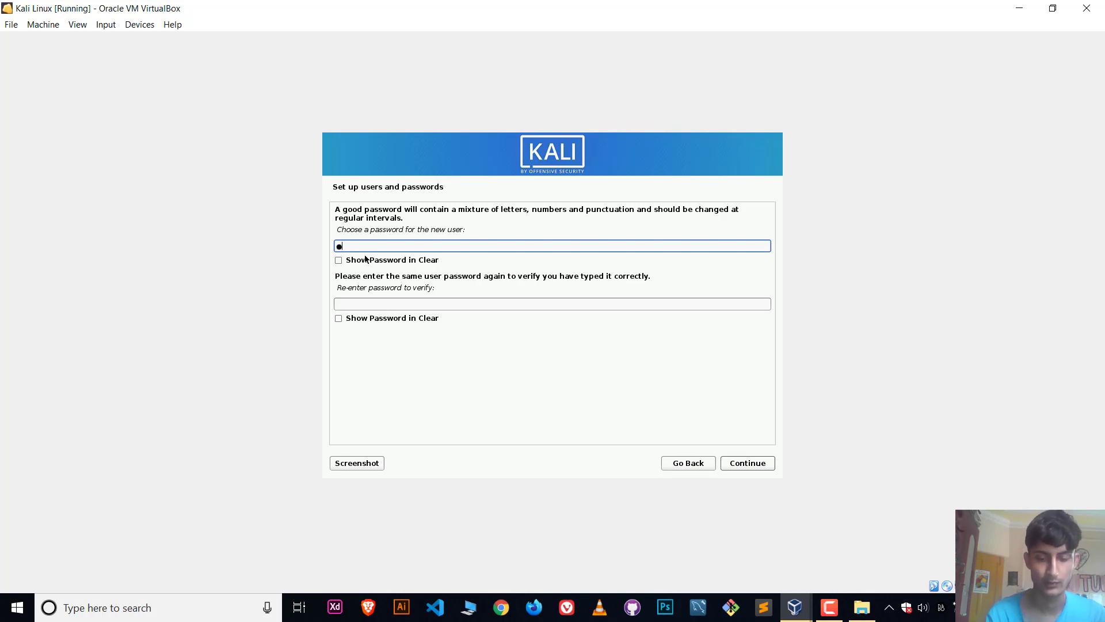
left_click(382, 318)
left_click(382, 306)
type("kali")
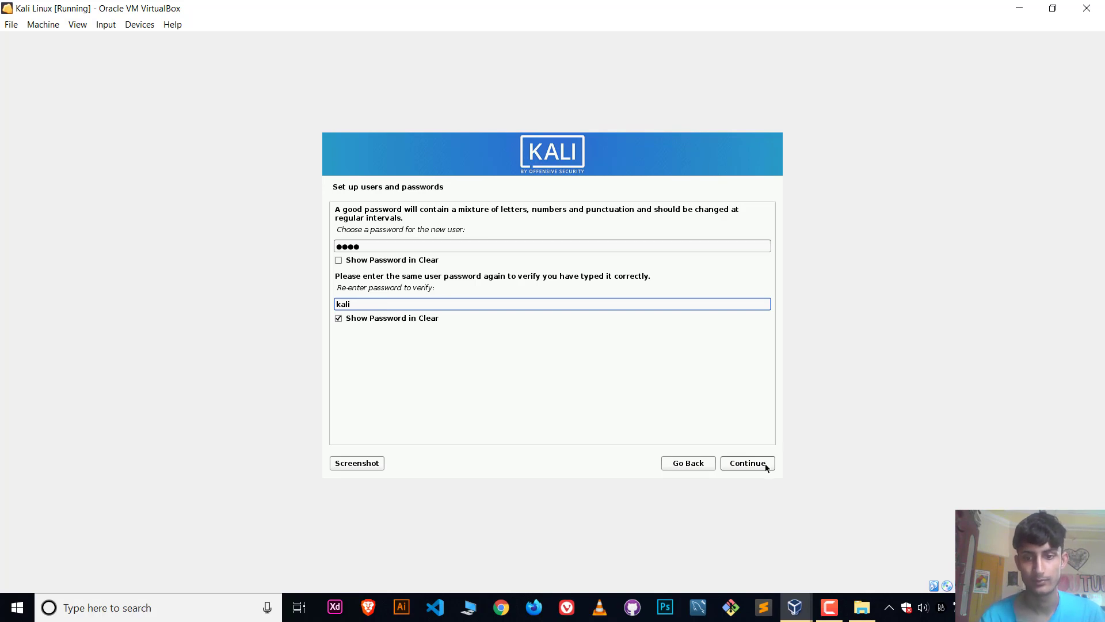
left_click(767, 468)
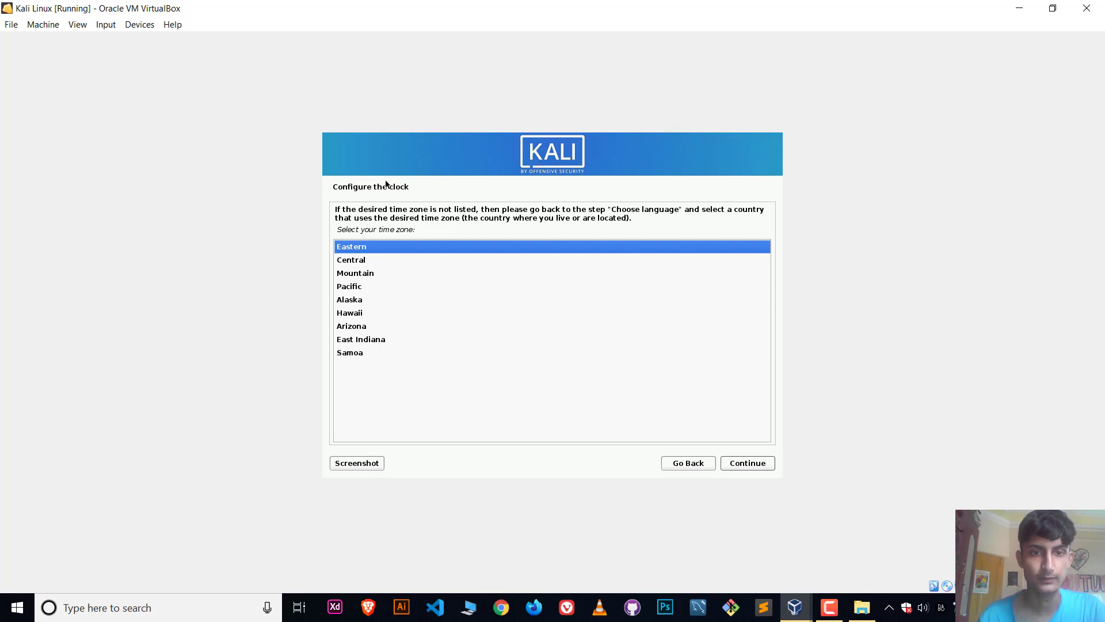
- Accept the Eastern time zone and choose guided partitioning of the entire sda disk with all files in one partition
left_click(750, 463)
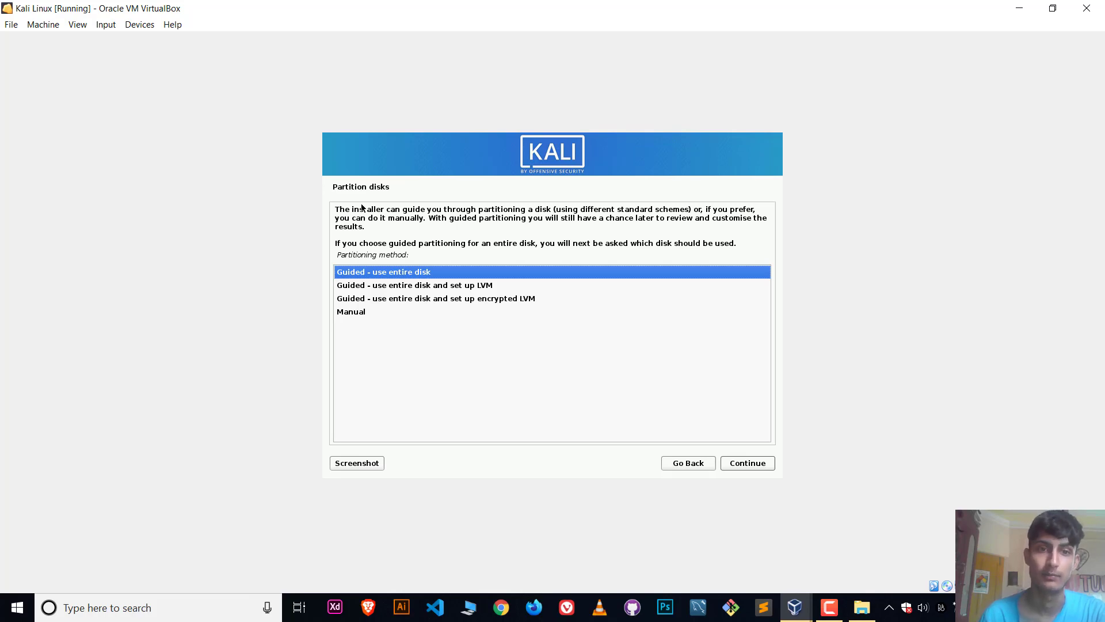
left_click(756, 462)
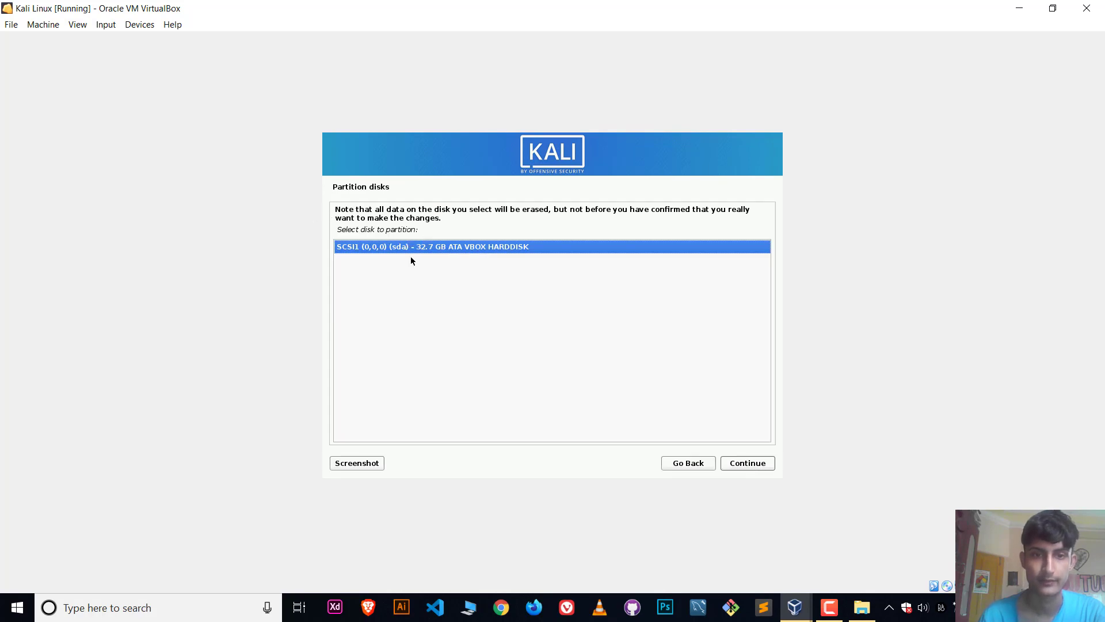
left_click(741, 461)
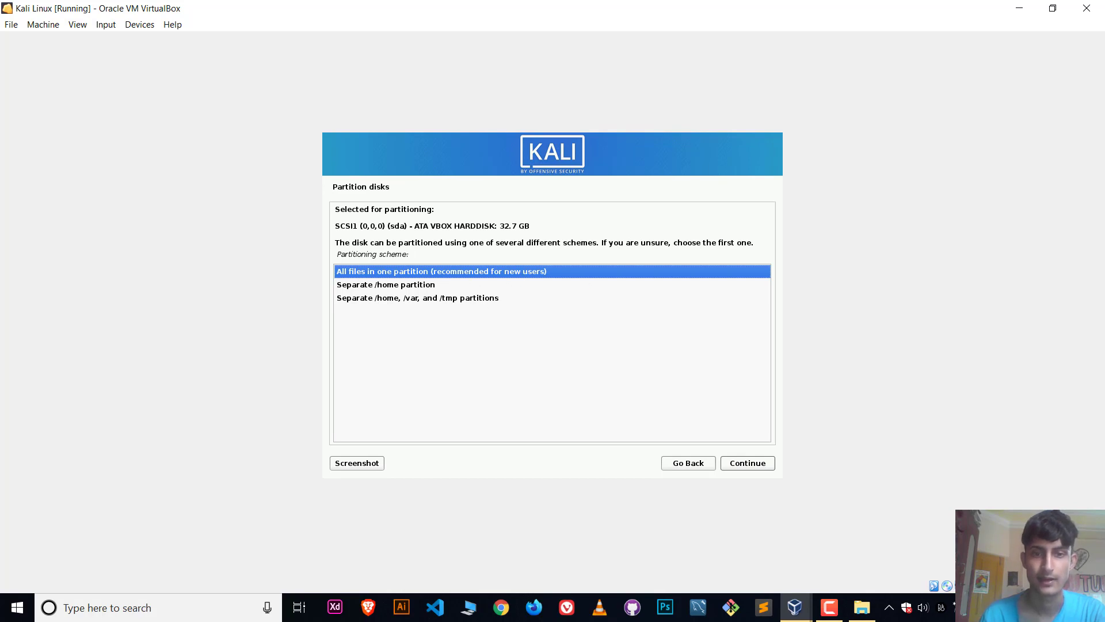
left_click(751, 463)
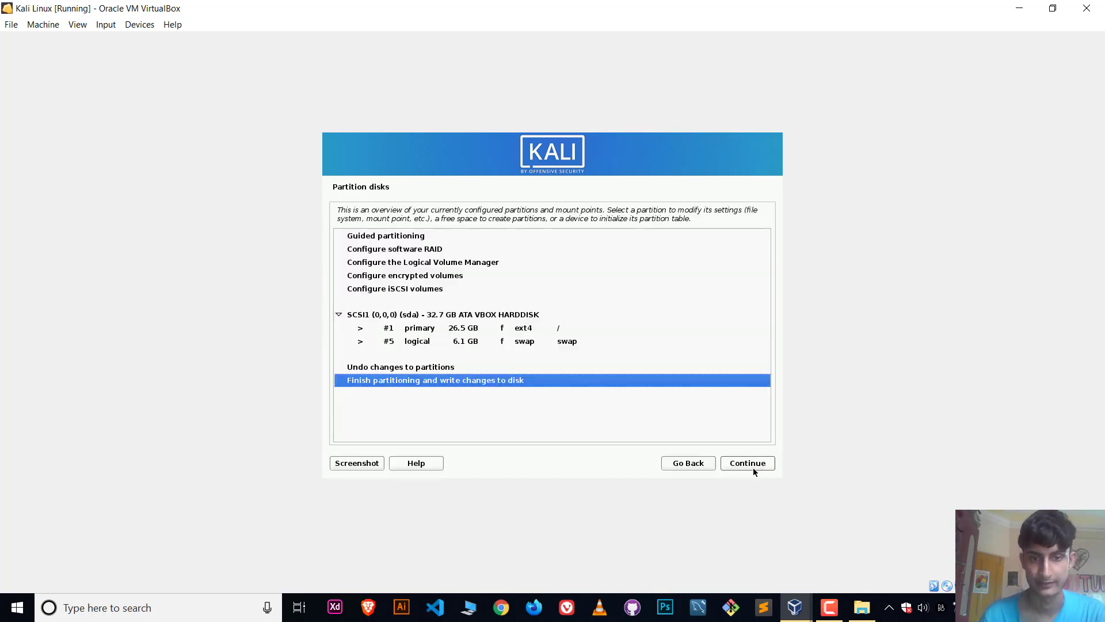
- Finish partitioning and confirm writing the ext4 and swap partition changes to the sda disk
left_click(760, 466)
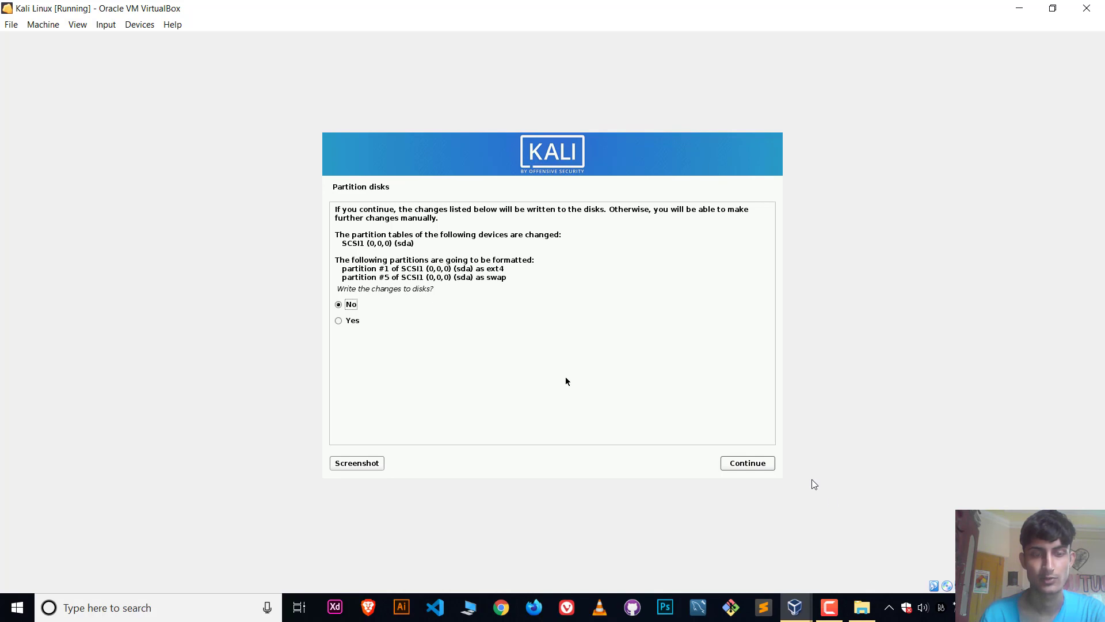
left_click(742, 465)
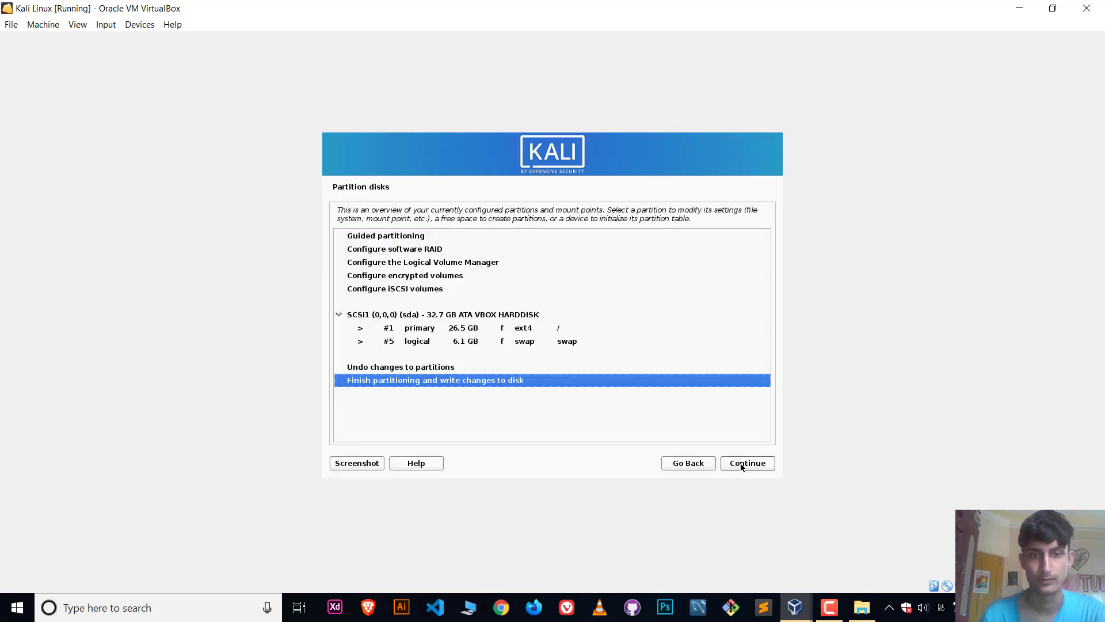
left_click(742, 466)
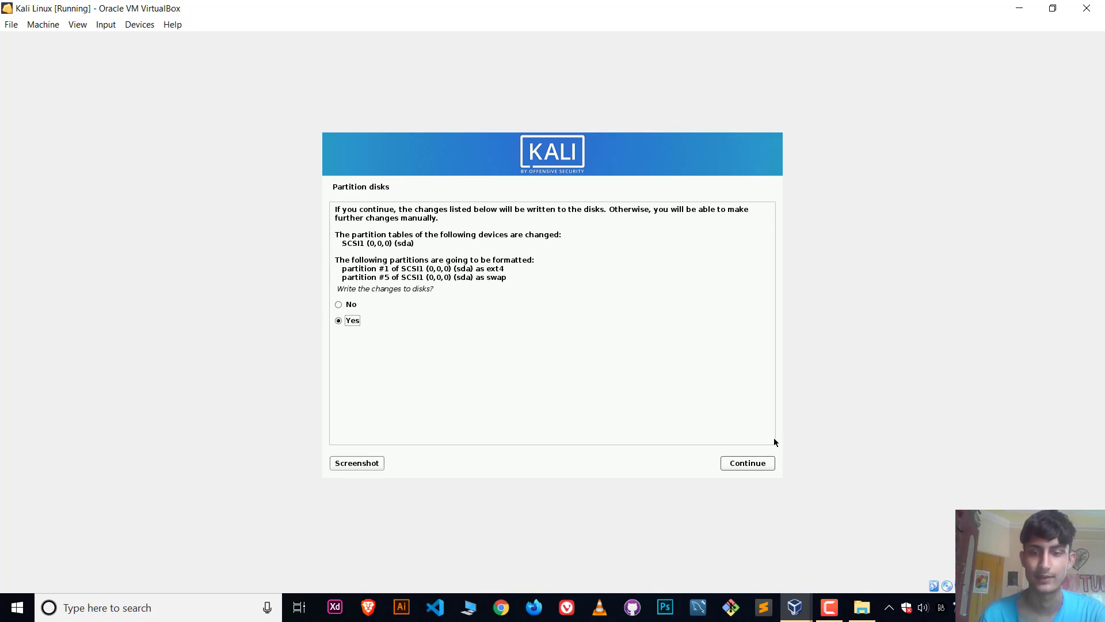
left_click(746, 463)
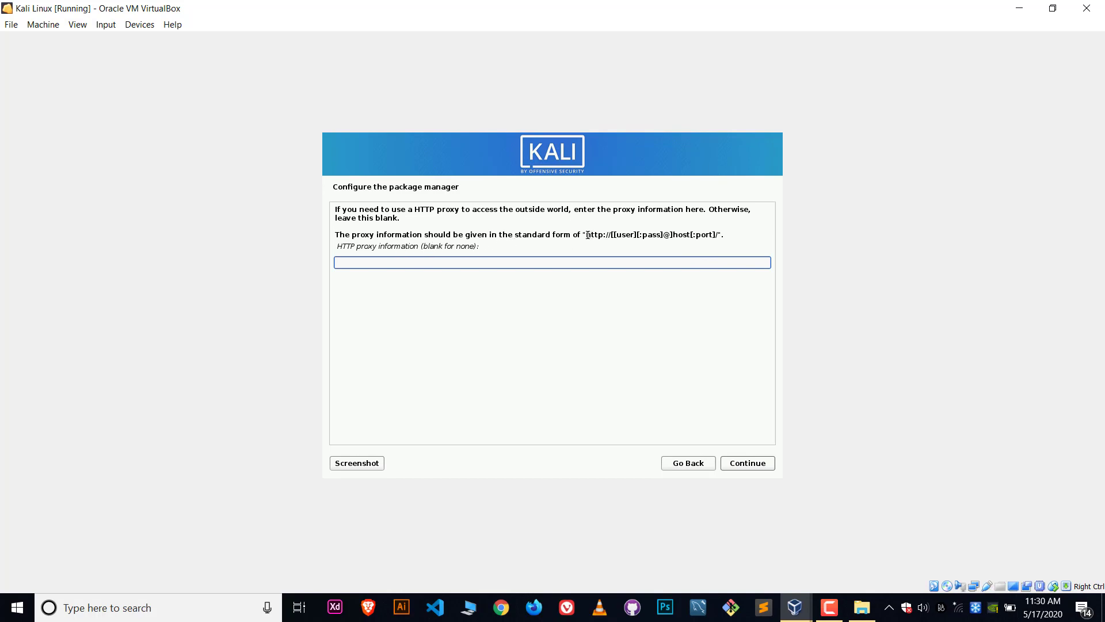
- Leave the HTTP proxy blank and choose to continue without a network mirror
key("Return")
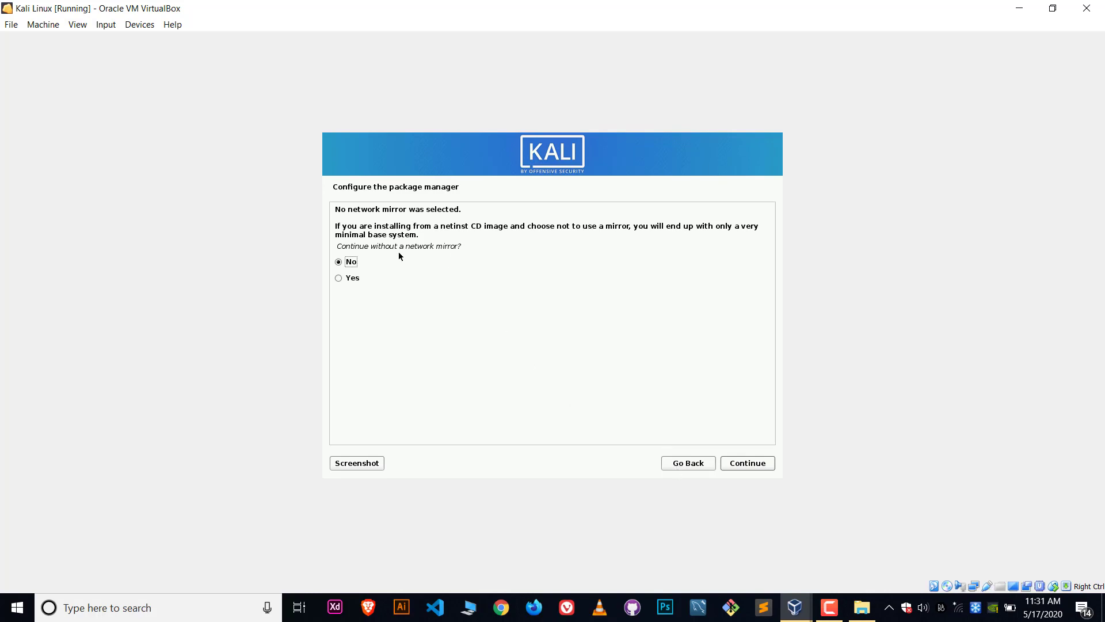
left_click(341, 277)
left_click(748, 464)
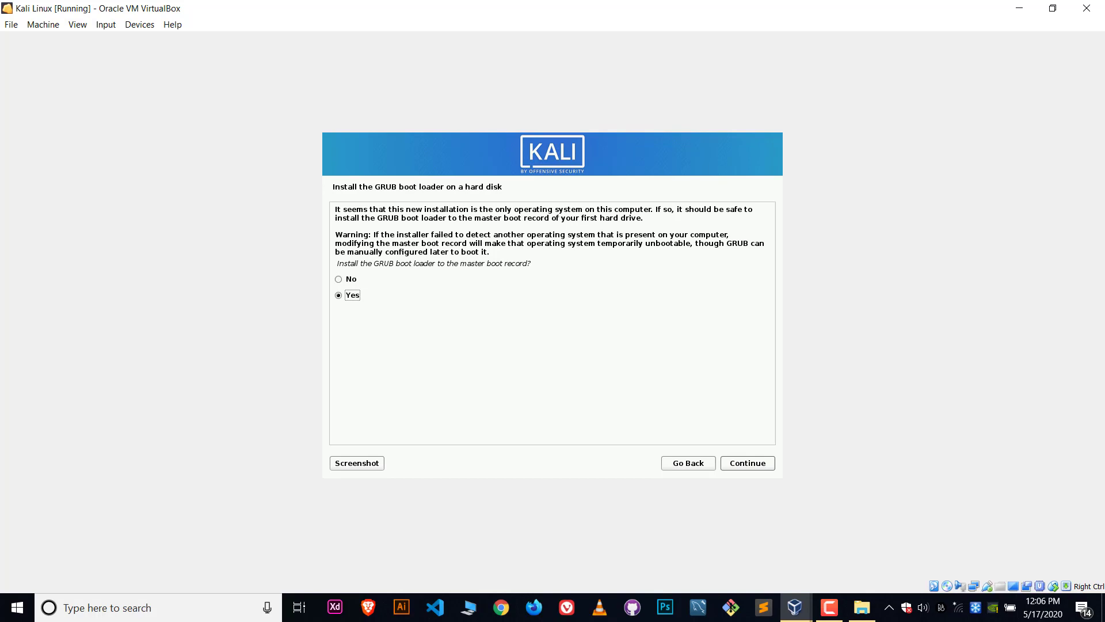
- Install the GRUB boot loader to the master boot record on /dev/sda, and complete the installation to boot into the new system
left_click(766, 470)
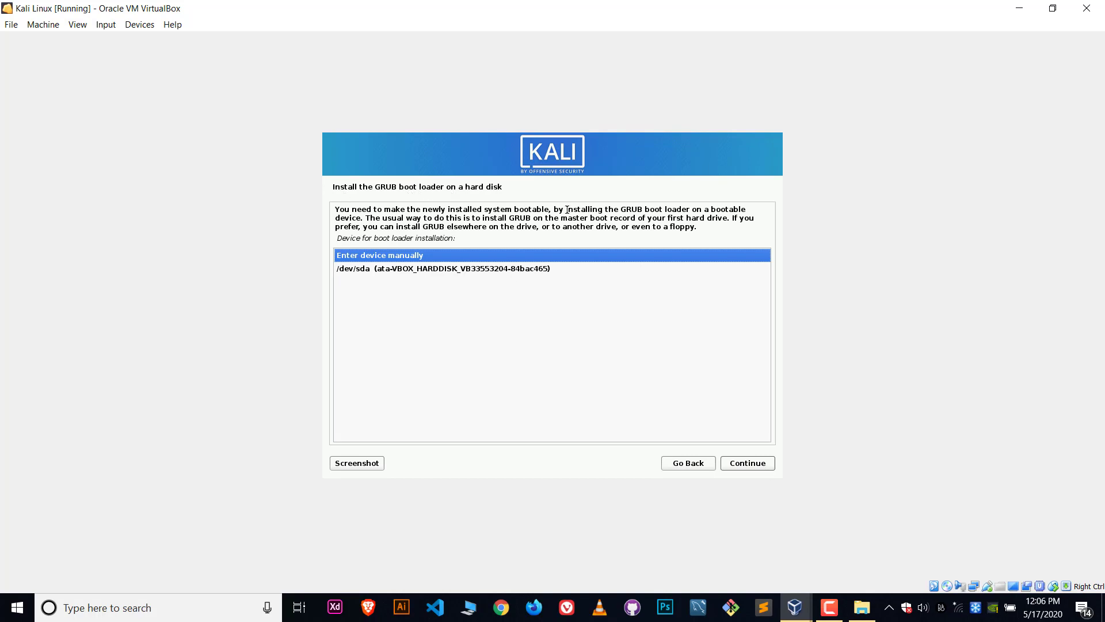
left_click(382, 271)
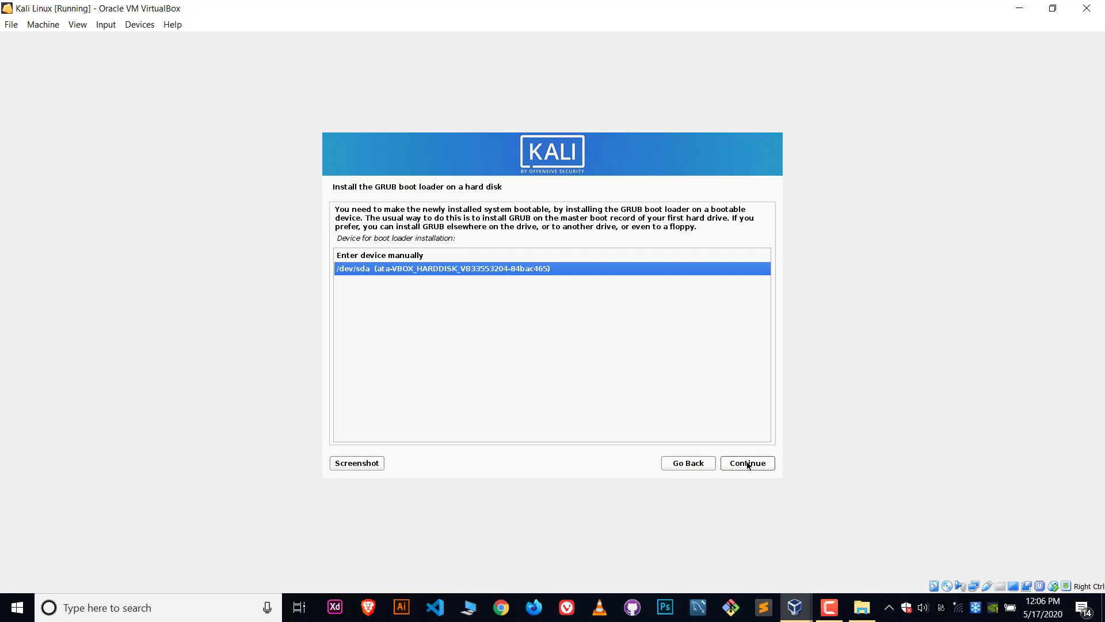
left_click(772, 467)
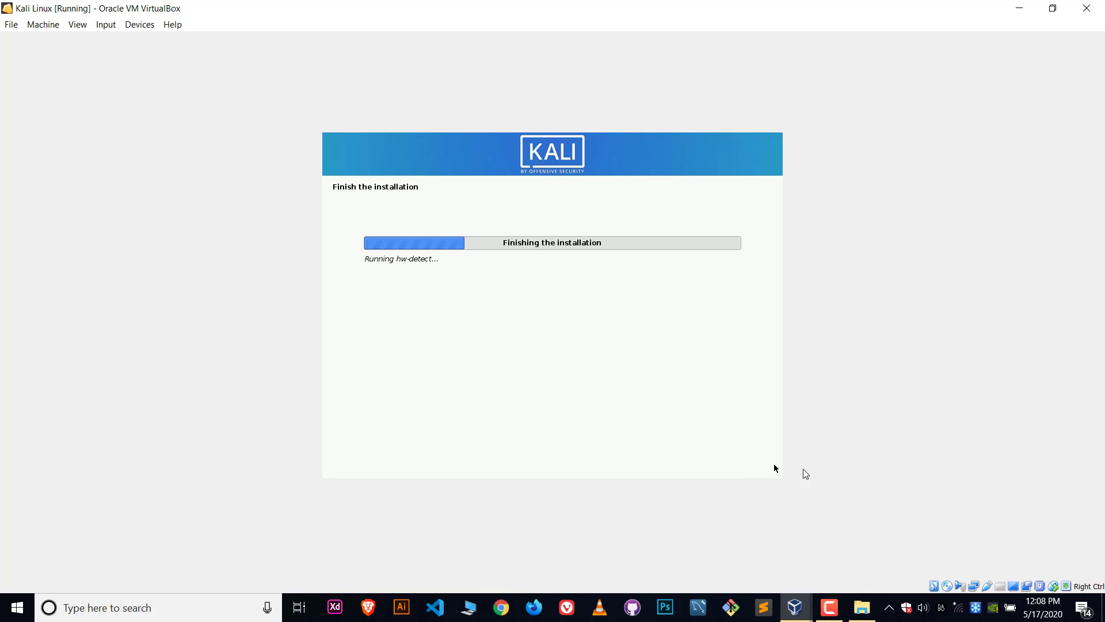
left_click(988, 608)
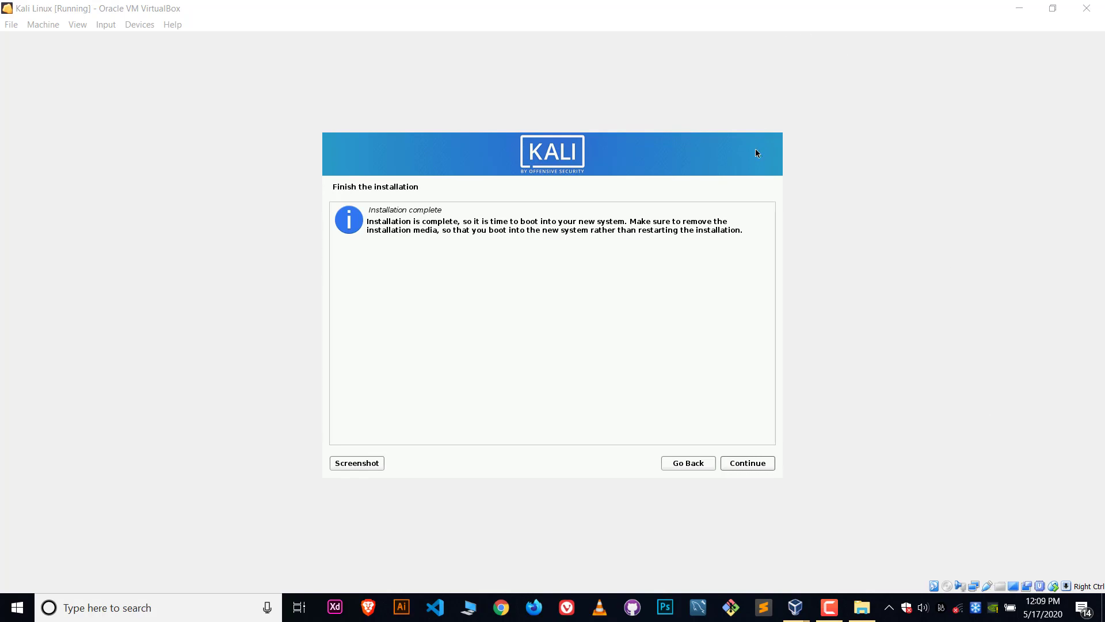
left_click(750, 464)
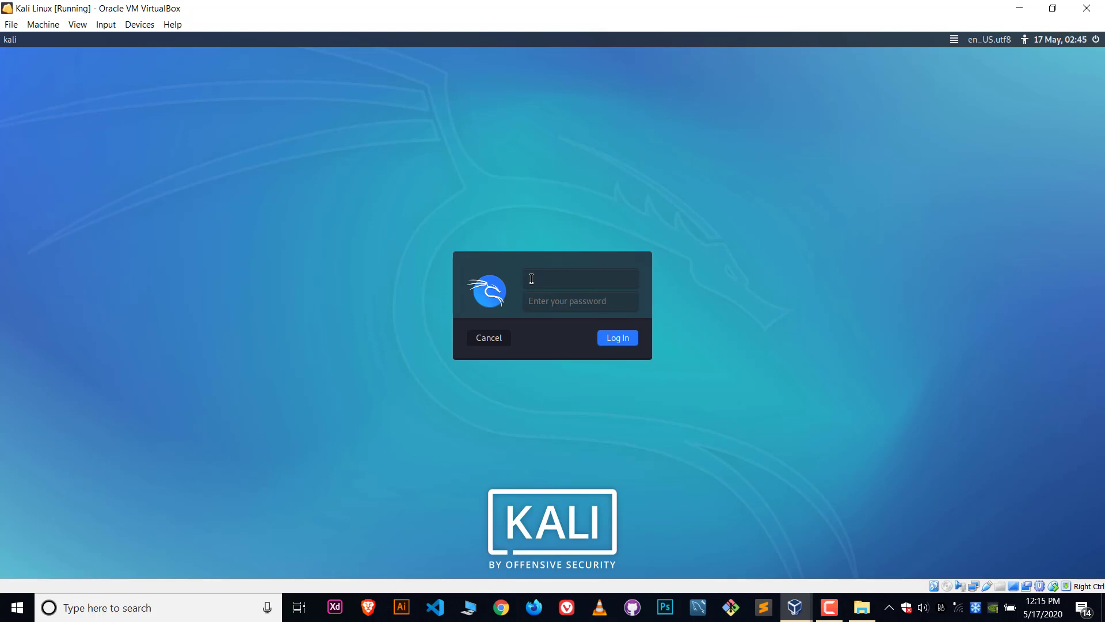
- Log in to the installed Kali system with the username kali and the account password
type("kali")
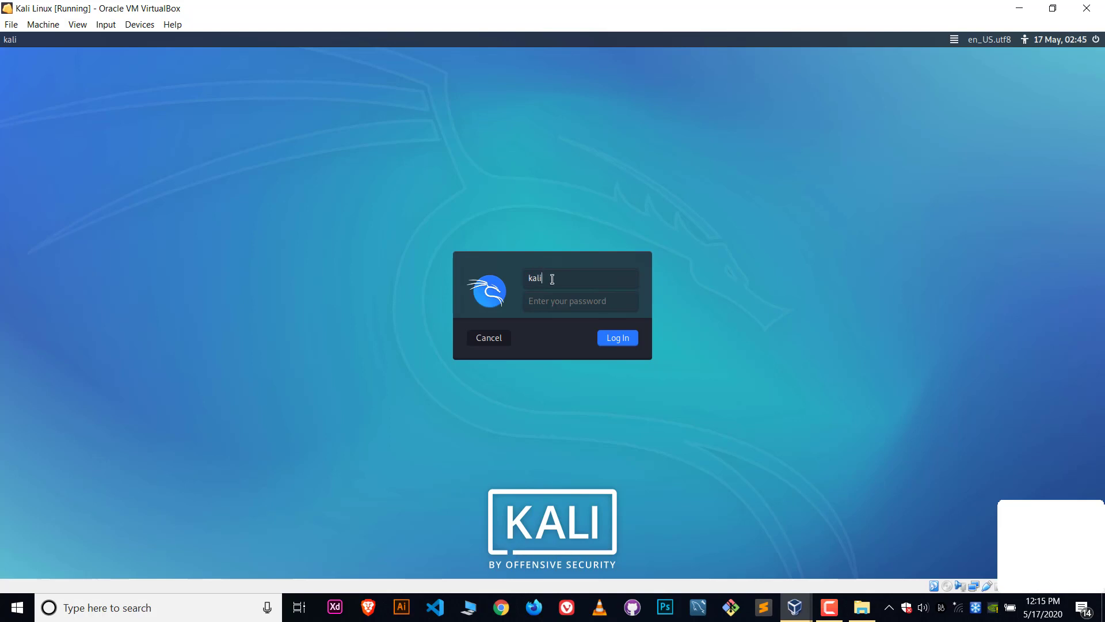
left_click(555, 304)
type("kali")
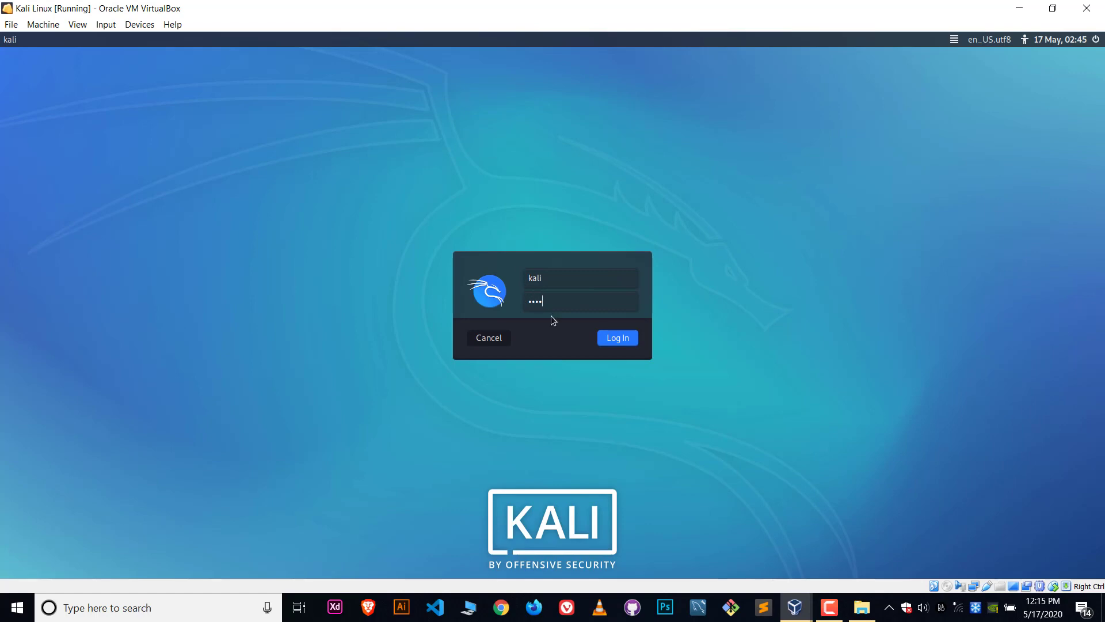
left_click(608, 340)
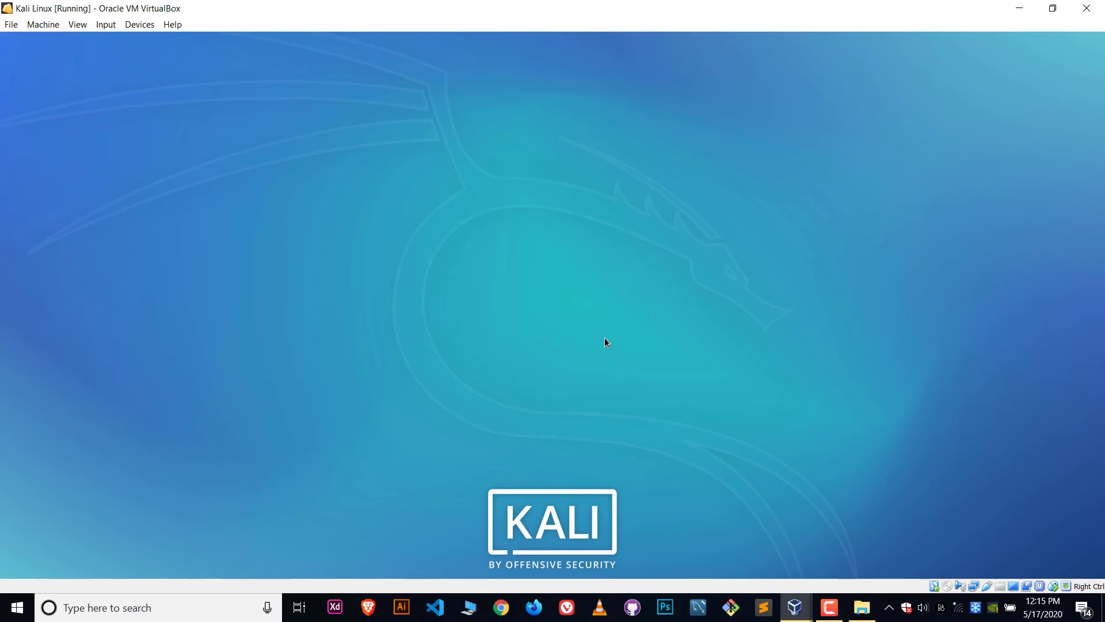